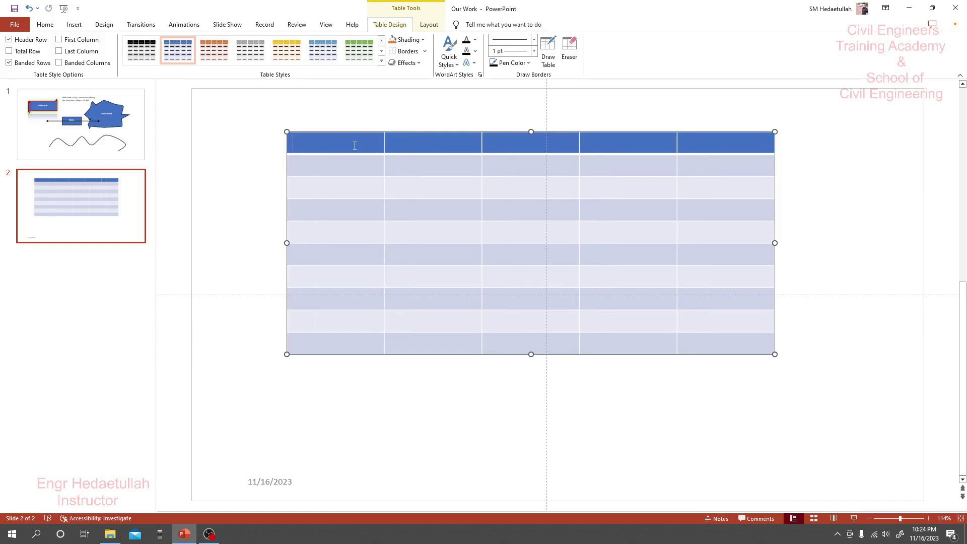
Fill the table's header row with the column headings A, B, C, D and E.
{"action": "type", "text": "A"}
{"action": "left_click", "coordinate": [410, 142]}
{"action": "type", "text": "B"}
{"action": "left_click", "coordinate": [501, 142]}
{"action": "type", "text": "C"}
{"action": "left_click", "coordinate": [606, 146]}
{"action": "type", "text": "D"}
{"action": "left_click", "coordinate": [700, 146]}
{"action": "type", "text": "E"}
Enter 1, 2, 3, 5 and 4 in the row below the headings, and move the whole table slightly down.
{"action": "left_click", "coordinate": [361, 166]}
{"action": "type", "text": "1"}
{"action": "left_click", "coordinate": [418, 166]}
{"action": "type", "text": "2"}
{"action": "left_click", "coordinate": [513, 170]}
{"action": "type", "text": "3"}
{"action": "key", "text": "Tab"}
{"action": "key", "text": "Tab"}
{"action": "type", "text": "4"}
{"action": "left_click", "coordinate": [631, 167]}
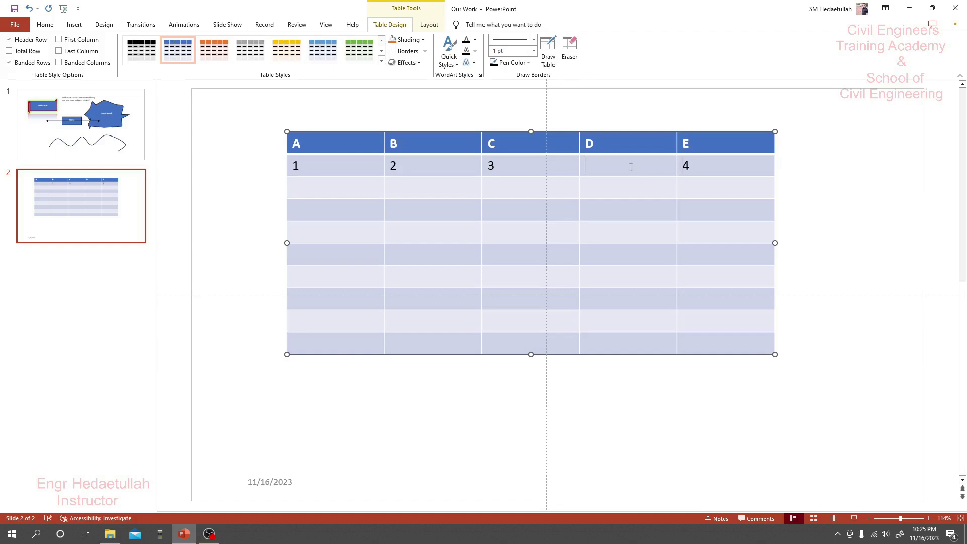
{"action": "type", "text": "5"}
{"action": "left_click_drag", "start_coordinate": [336, 133], "coordinate": [333, 143]}
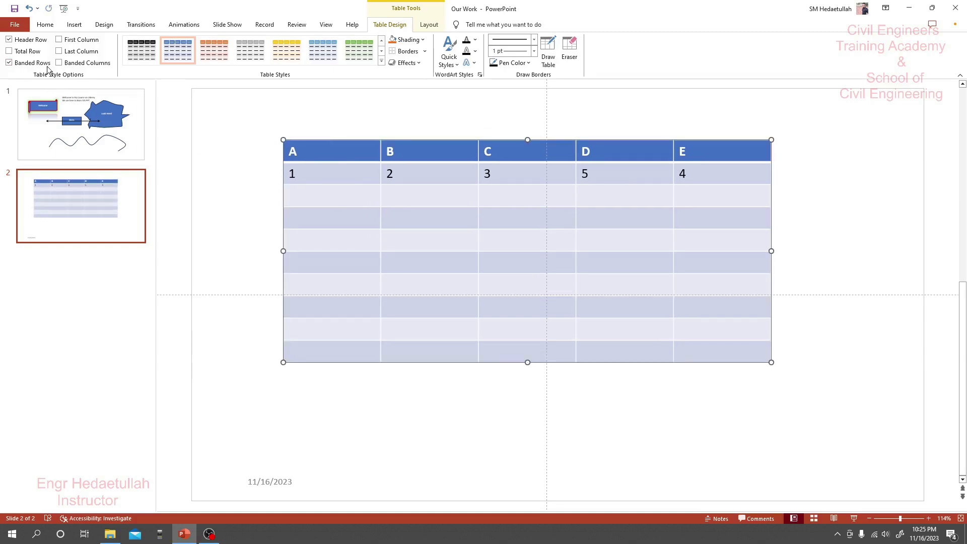
Try the Header Row, Total Row and Banded Rows style options on the table, restoring each one.
{"action": "left_click", "coordinate": [9, 41]}
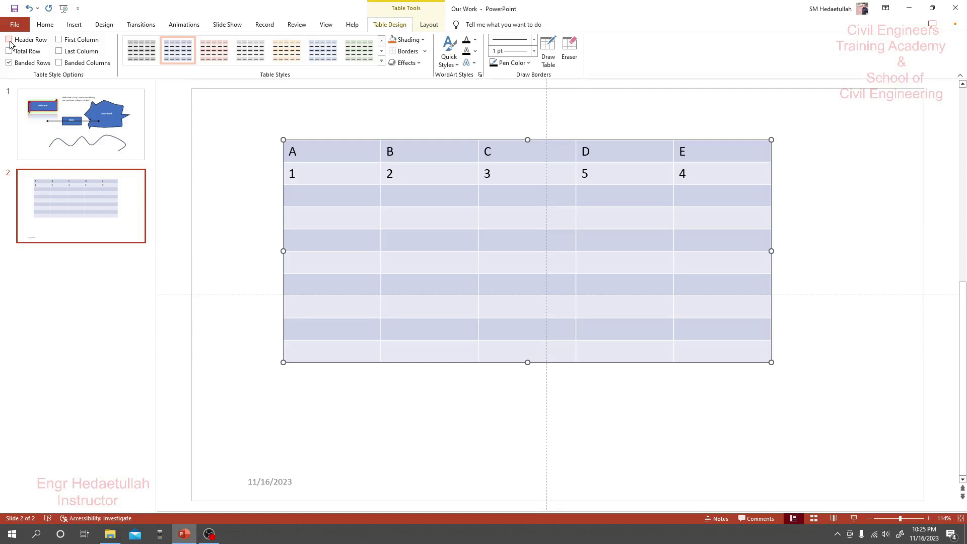
{"action": "left_click", "coordinate": [10, 40]}
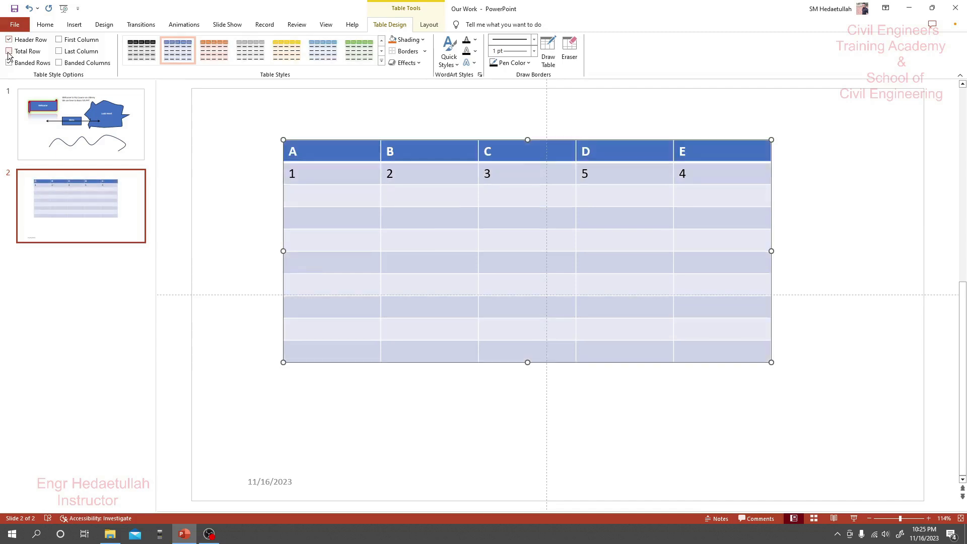
{"action": "left_click", "coordinate": [9, 51]}
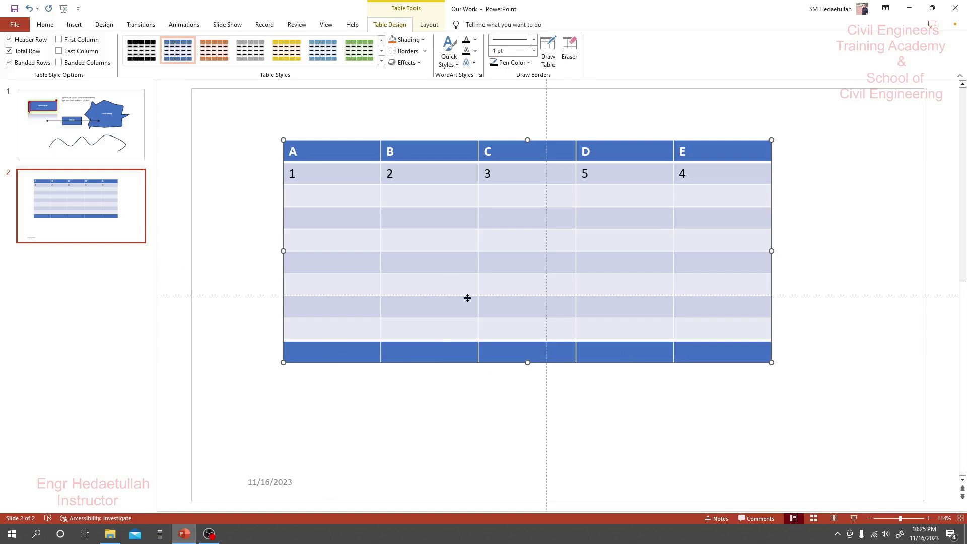
{"action": "left_click", "coordinate": [8, 51]}
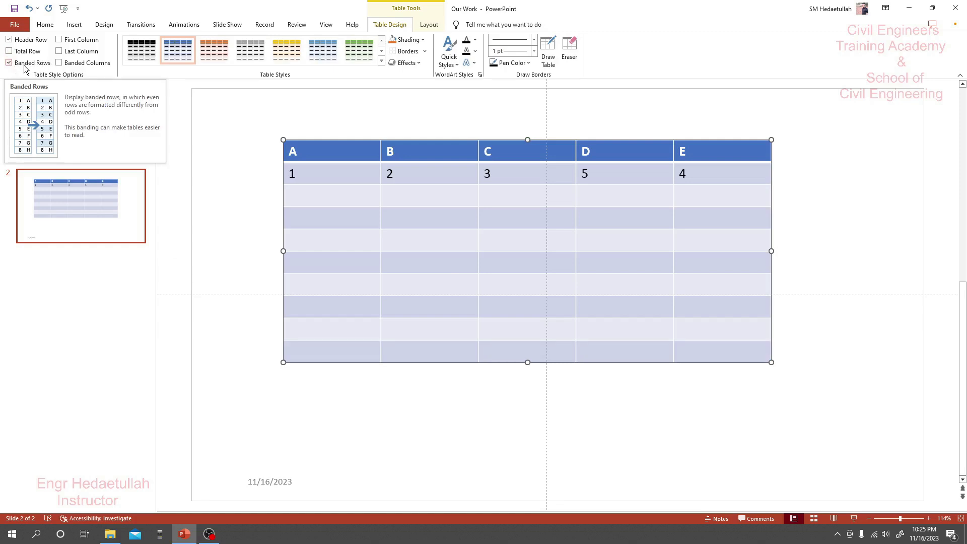
{"action": "left_click", "coordinate": [9, 64]}
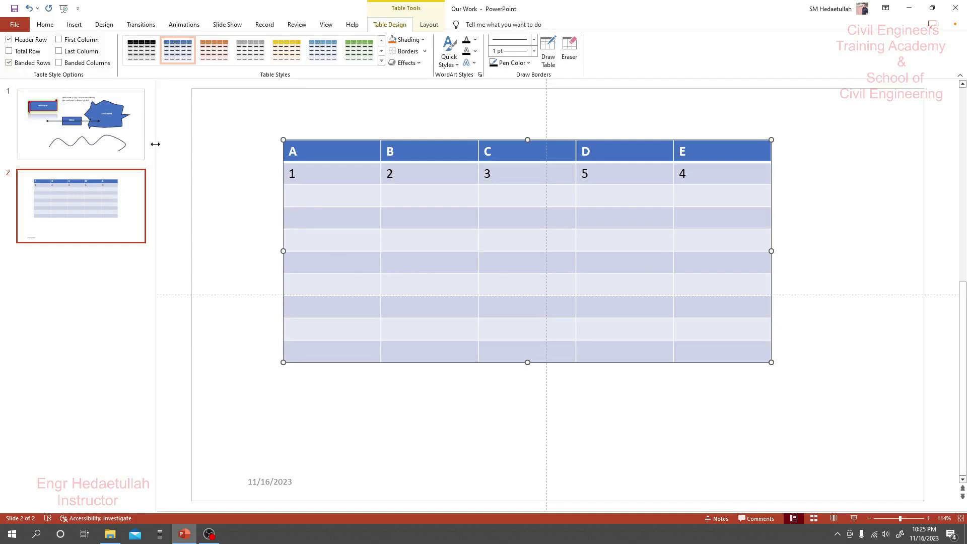
Try the First Column, Last Column and Banded Columns style options on the table, turning each one off again.
{"action": "left_click", "coordinate": [61, 42]}
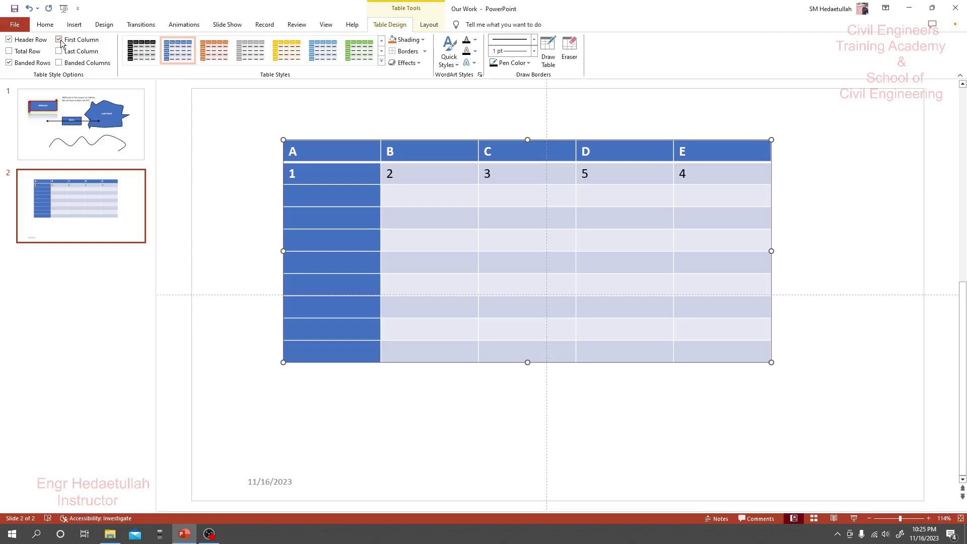
{"action": "left_click", "coordinate": [61, 42]}
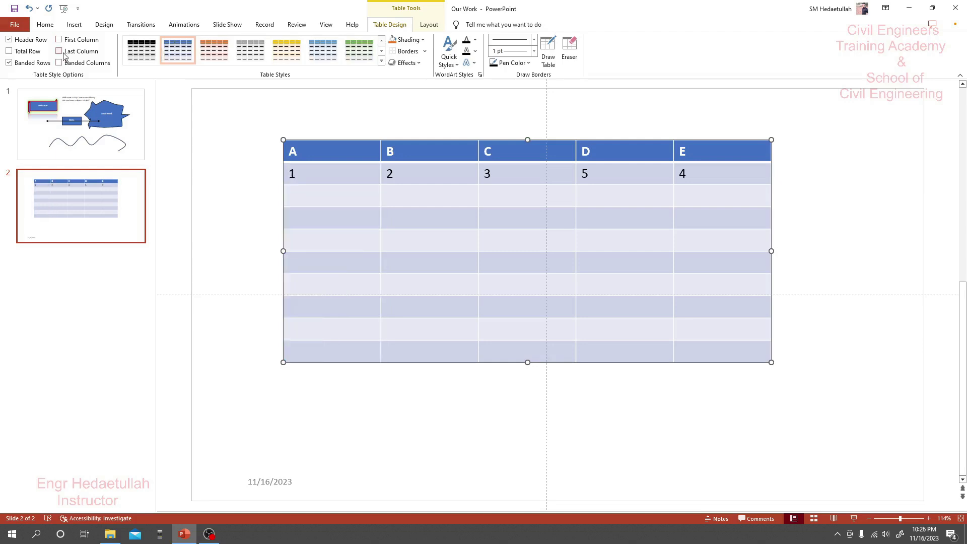
{"action": "left_click", "coordinate": [63, 53]}
{"action": "left_click", "coordinate": [62, 52]}
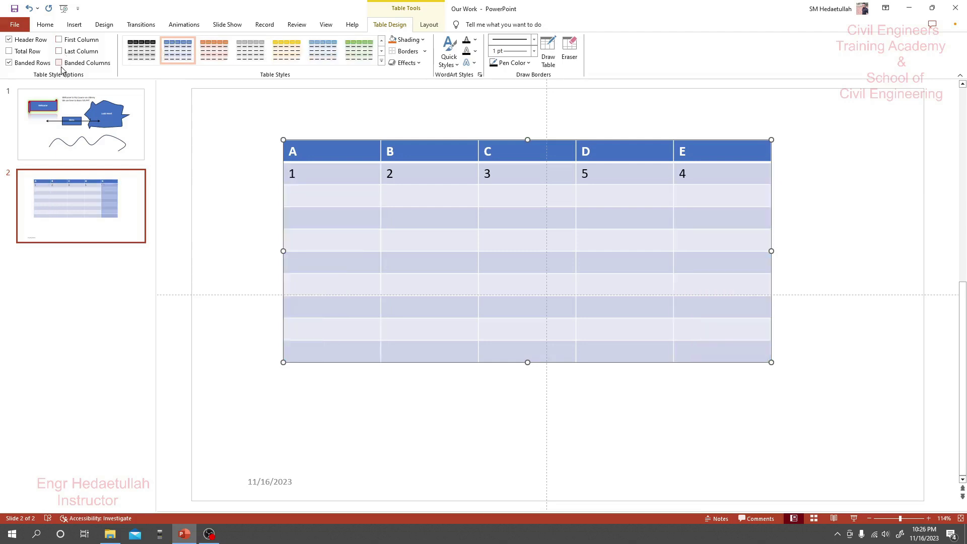
{"action": "left_click", "coordinate": [60, 63]}
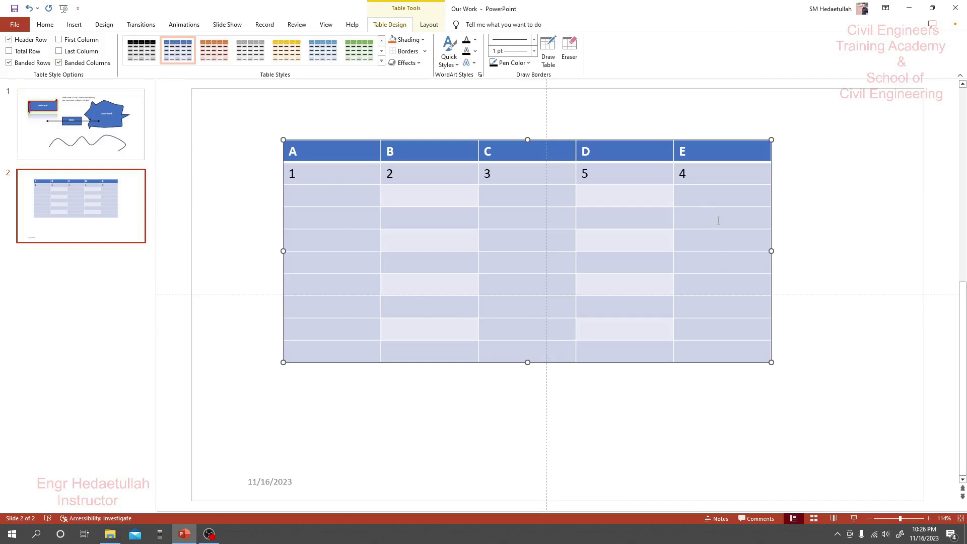
{"action": "left_click", "coordinate": [59, 63]}
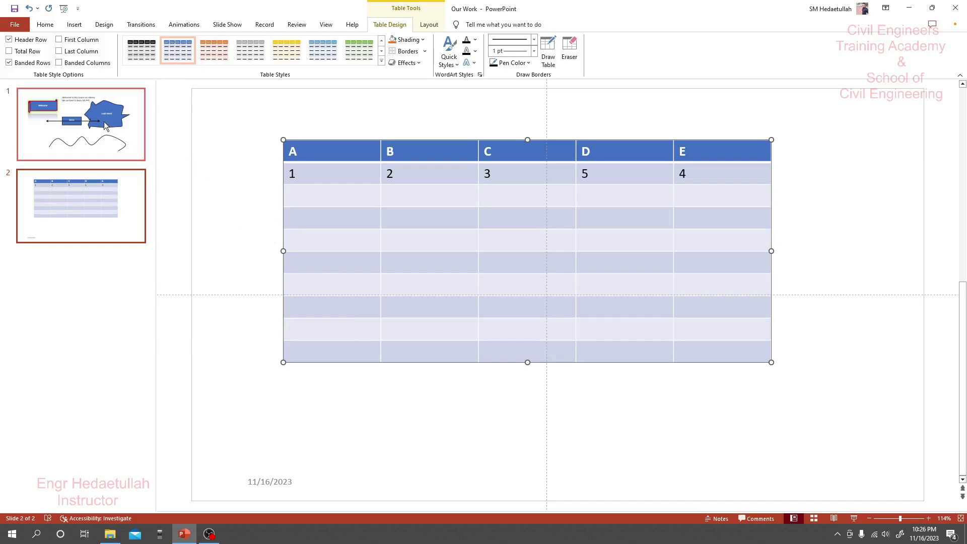
Try a yellow Medium table style with grey banded rows, and clear the table's formatting.
{"action": "left_click", "coordinate": [382, 62]}
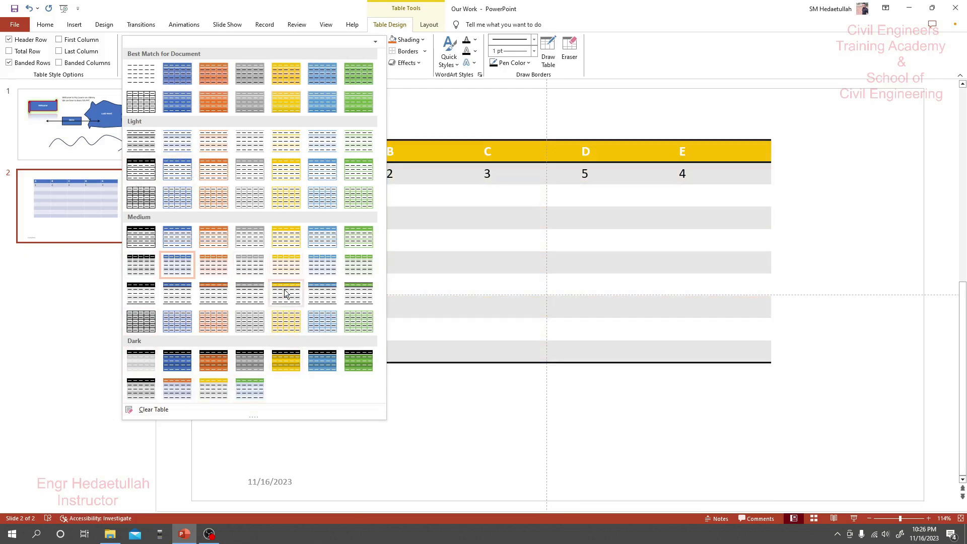
{"action": "left_click", "coordinate": [284, 290]}
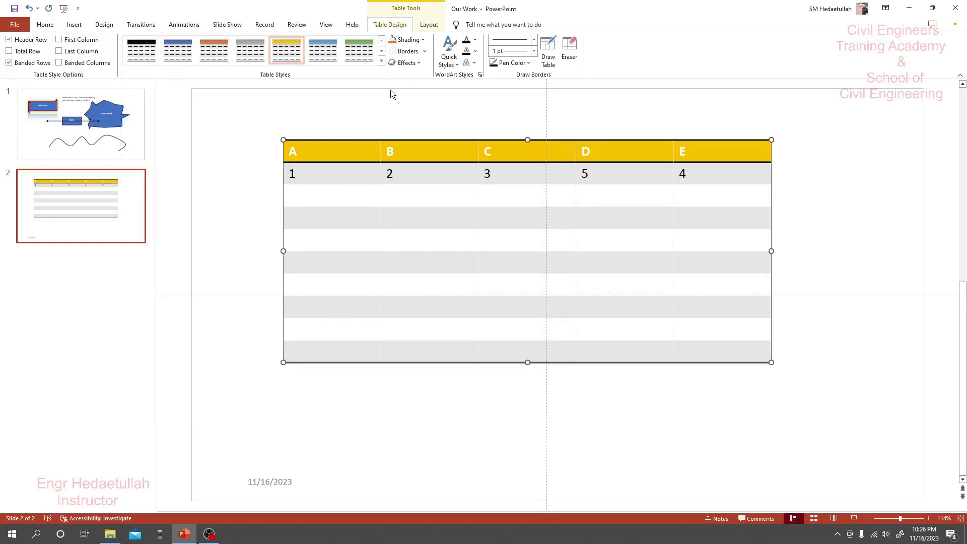
{"action": "left_click", "coordinate": [381, 63]}
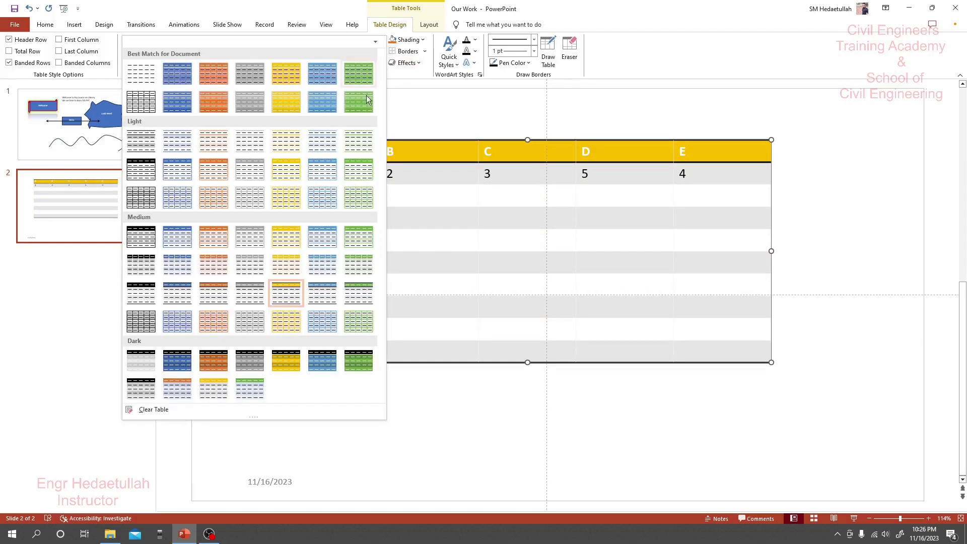
{"action": "left_click", "coordinate": [176, 410]}
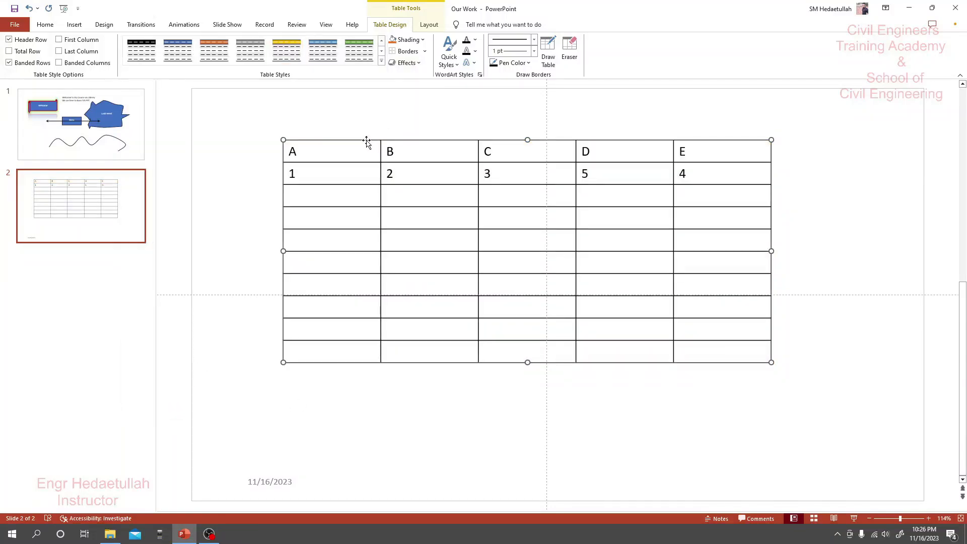
Apply the yellow Light table style with a solid header, and preview shading colours without choosing one.
{"action": "left_click", "coordinate": [382, 61]}
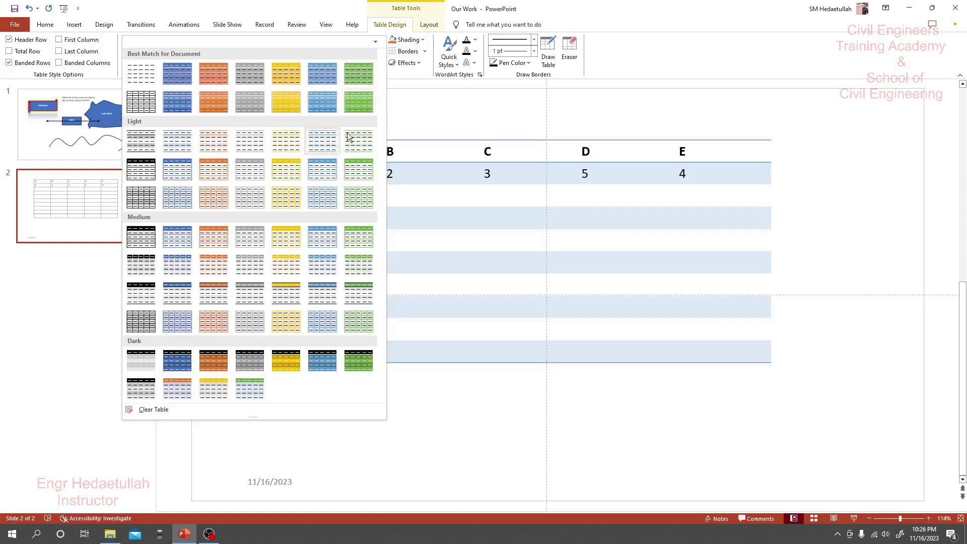
{"action": "left_click", "coordinate": [286, 169]}
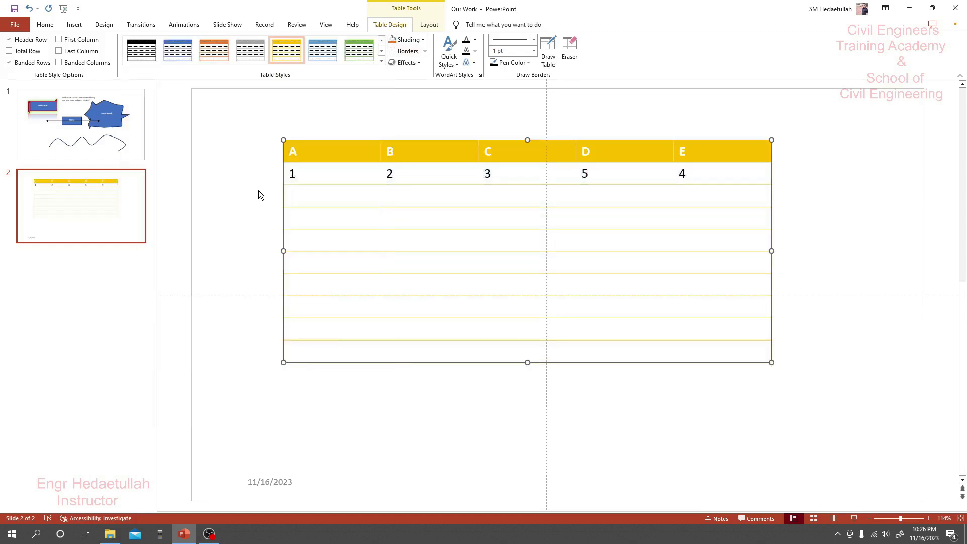
{"action": "left_click", "coordinate": [314, 221]}
{"action": "left_click", "coordinate": [424, 40]}
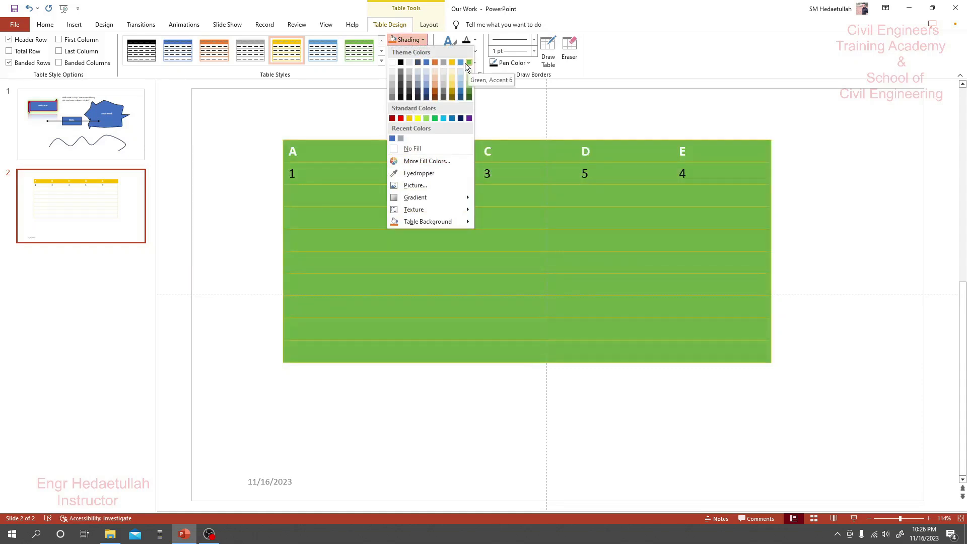
{"action": "left_click", "coordinate": [523, 11]}
Set the table to No Border, and replace that with All Borders.
{"action": "left_click", "coordinate": [425, 51]}
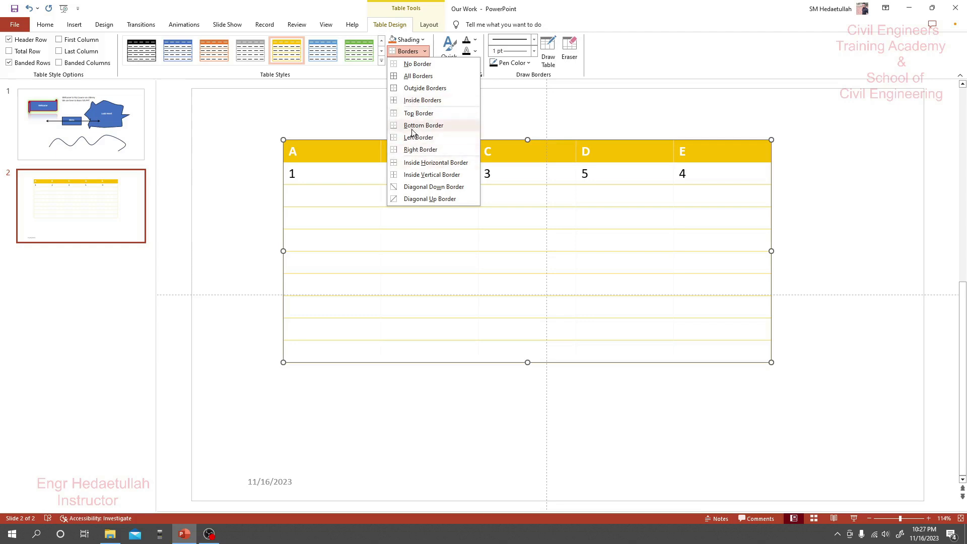
{"action": "left_click", "coordinate": [422, 65]}
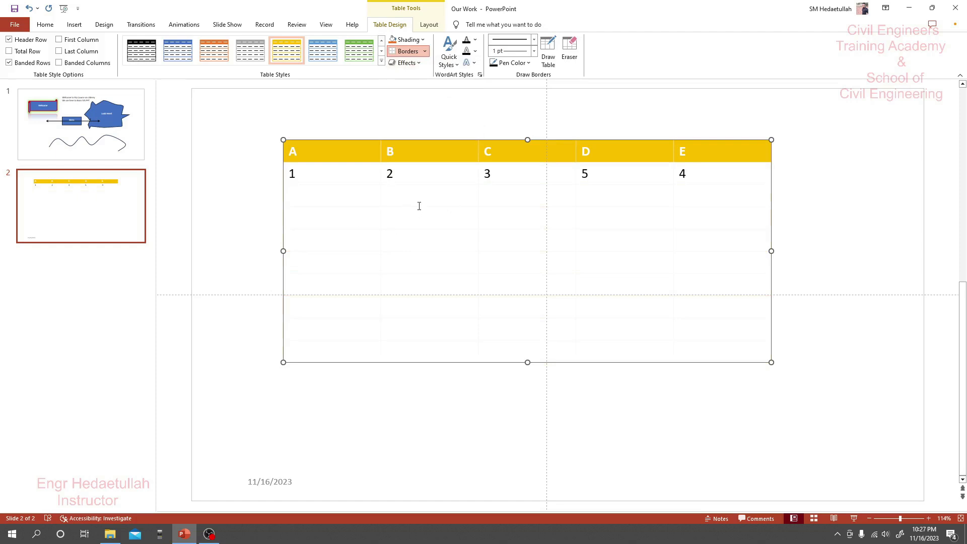
{"action": "left_click", "coordinate": [426, 50]}
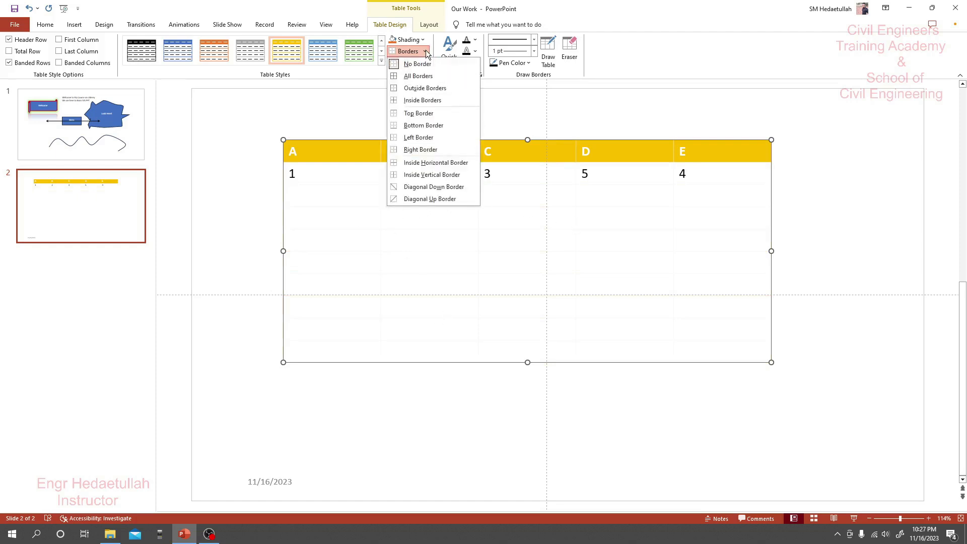
{"action": "left_click", "coordinate": [409, 80]}
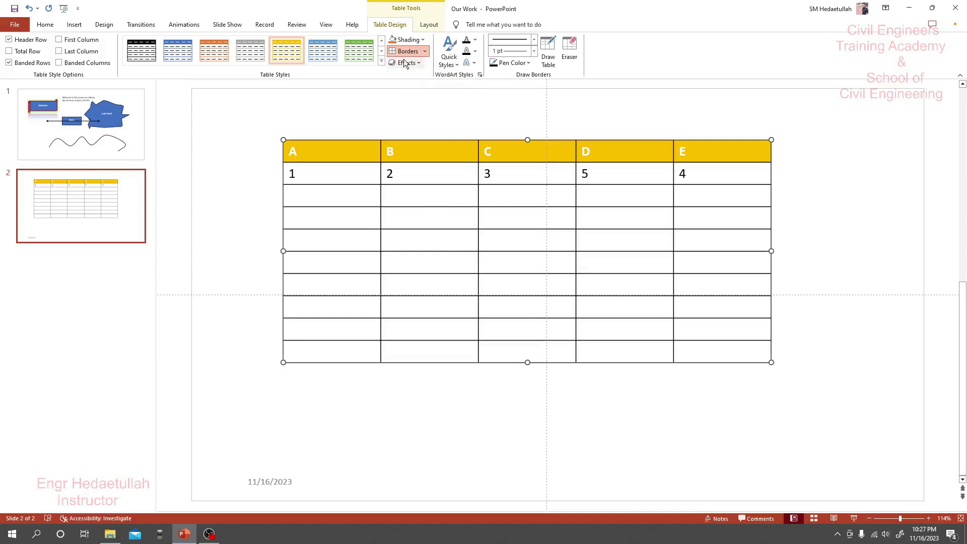
Apply the yellow Light table style that has gridlines, banded rows and an unfilled header.
{"action": "left_click", "coordinate": [366, 53]}
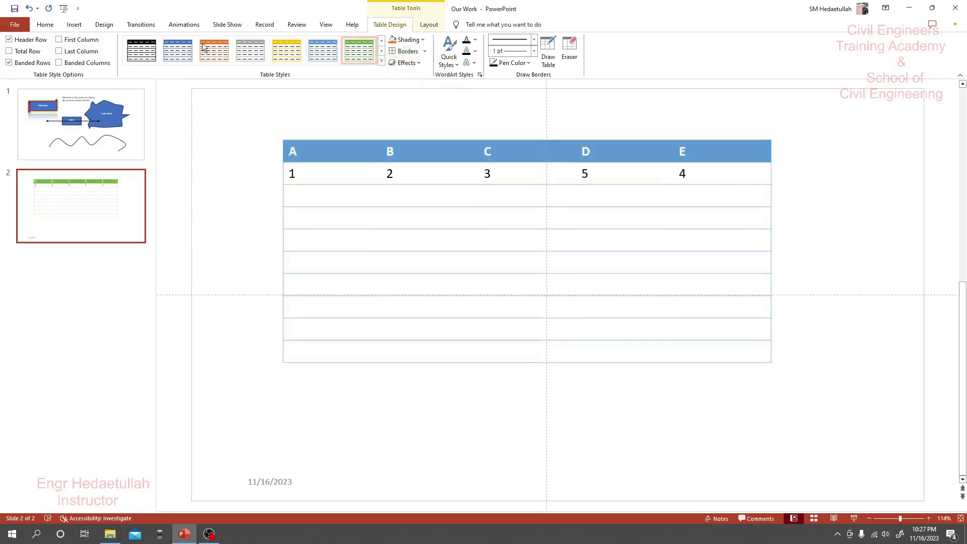
{"action": "left_click", "coordinate": [381, 62]}
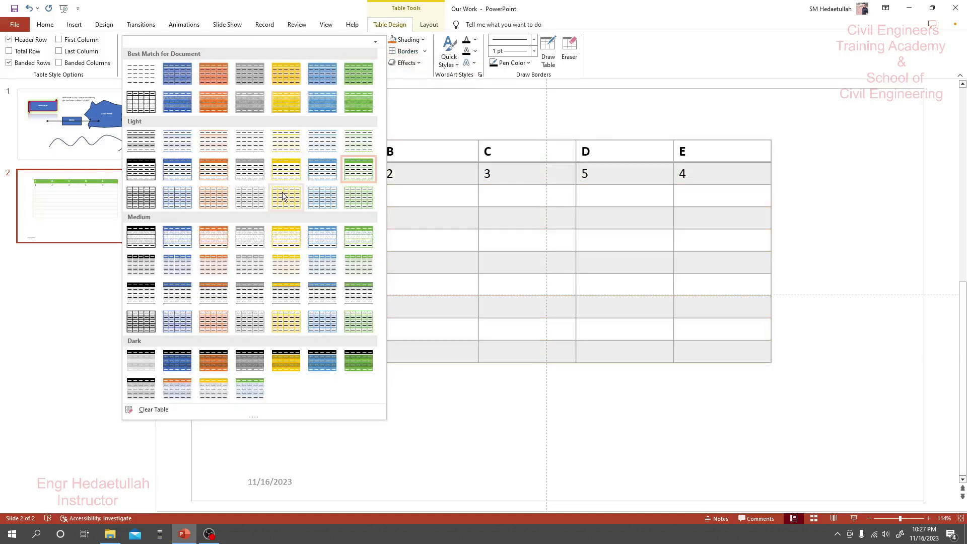
{"action": "left_click", "coordinate": [286, 204]}
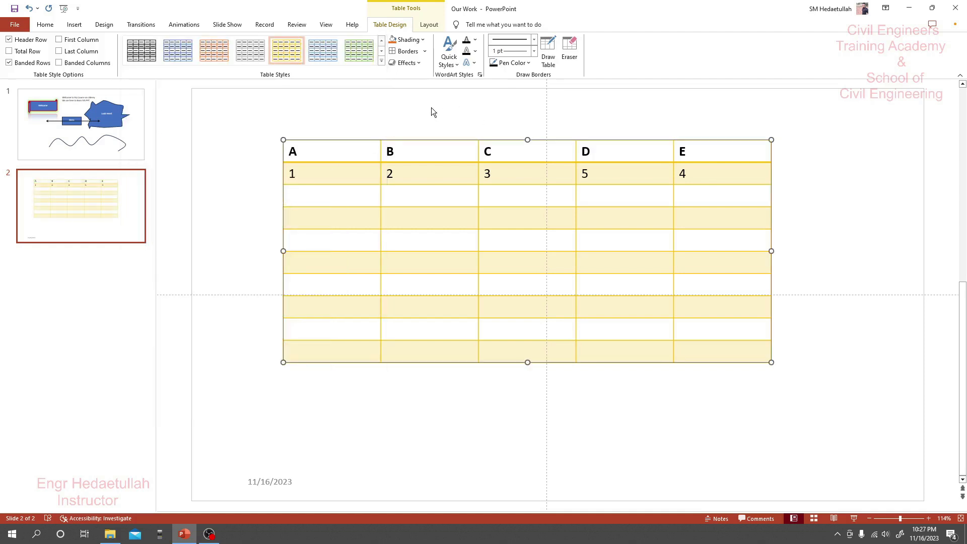
Give the table cells the second bevel of the gallery's second row, and add the middle Outer shadow of the first row.
{"action": "left_click", "coordinate": [407, 62]}
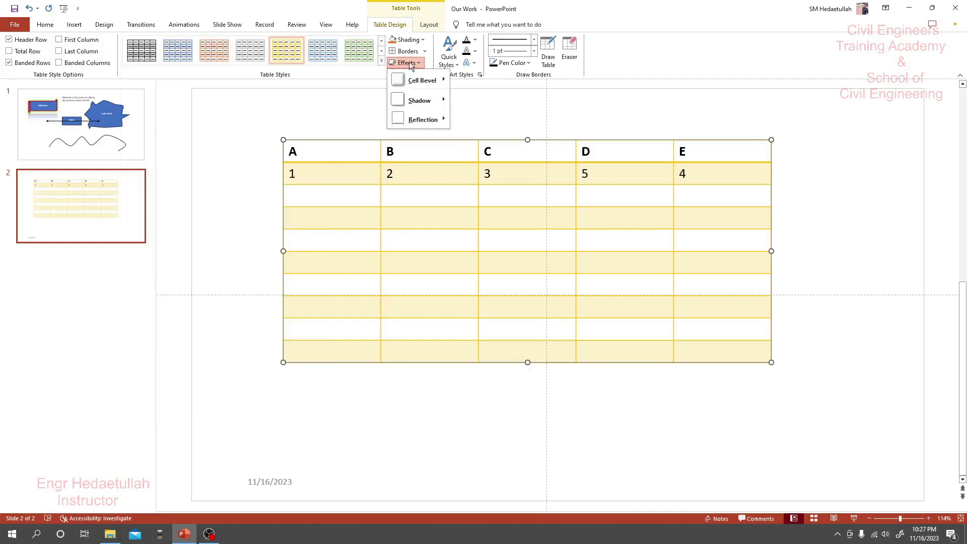
{"action": "mouse_move", "coordinate": [431, 81]}
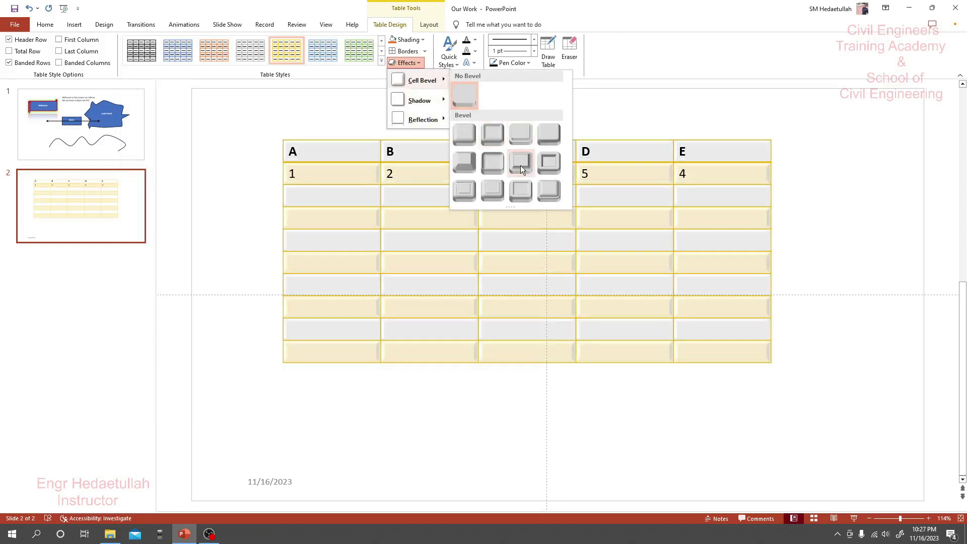
{"action": "left_click", "coordinate": [491, 165]}
{"action": "left_click", "coordinate": [421, 64]}
{"action": "mouse_move", "coordinate": [421, 103]}
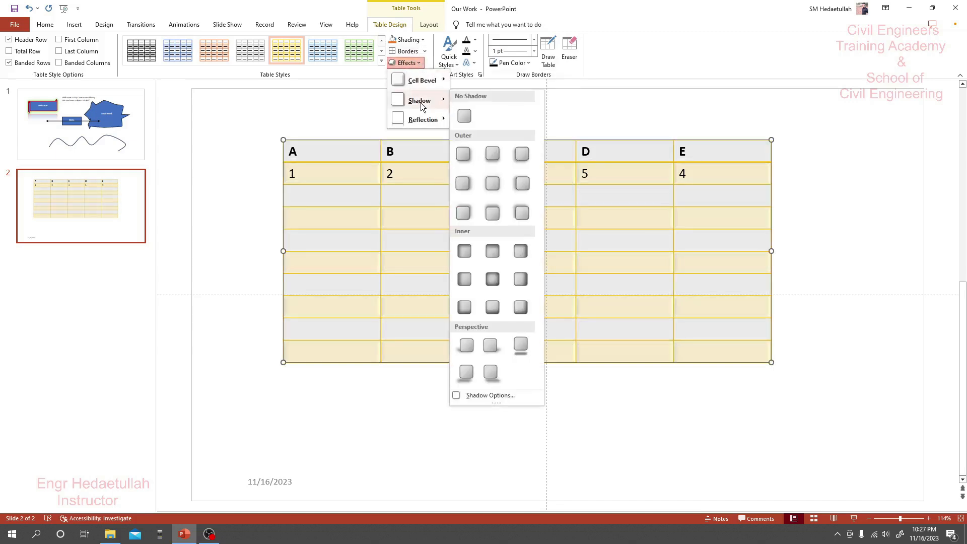
{"action": "left_click", "coordinate": [492, 153]}
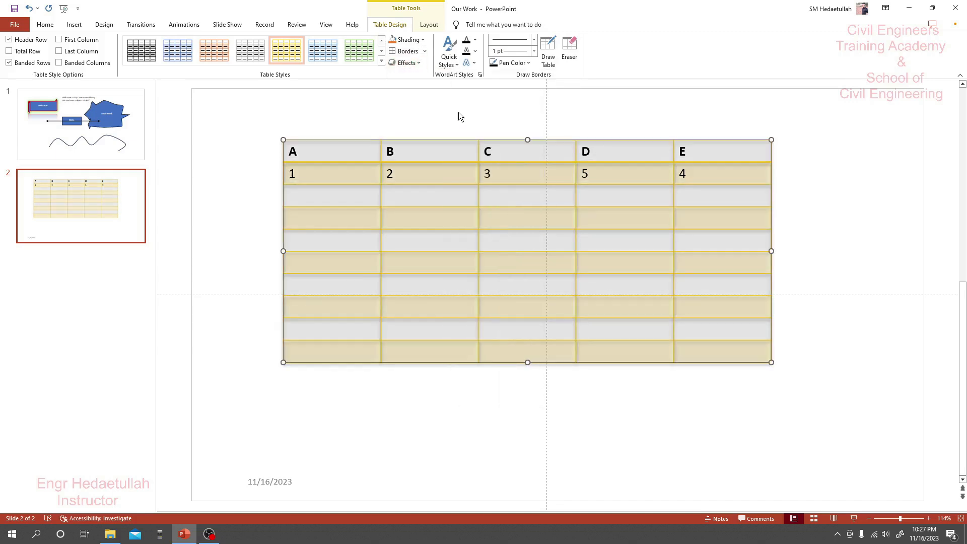
Set the table's reflection effect to No Reflection.
{"action": "left_click", "coordinate": [419, 63]}
{"action": "mouse_move", "coordinate": [431, 122]}
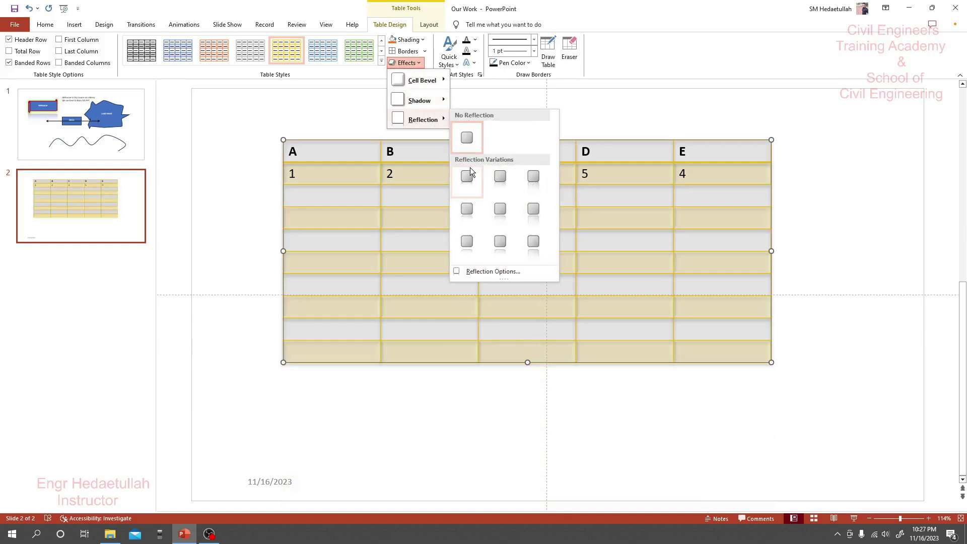
{"action": "left_click", "coordinate": [467, 137]}
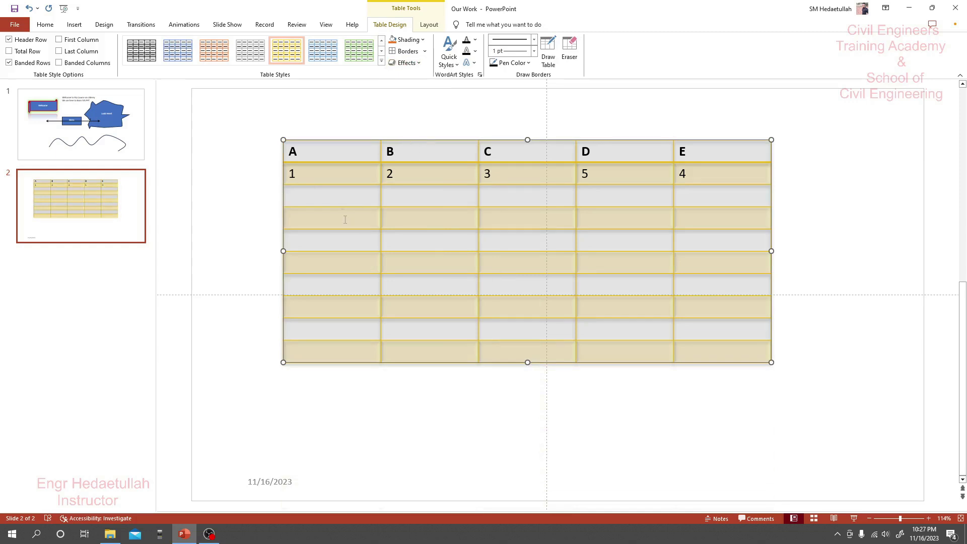
Draw a vertical border through the middle of column B, splitting its cells from the third row to the last.
{"action": "left_click", "coordinate": [343, 194]}
{"action": "left_click", "coordinate": [546, 59]}
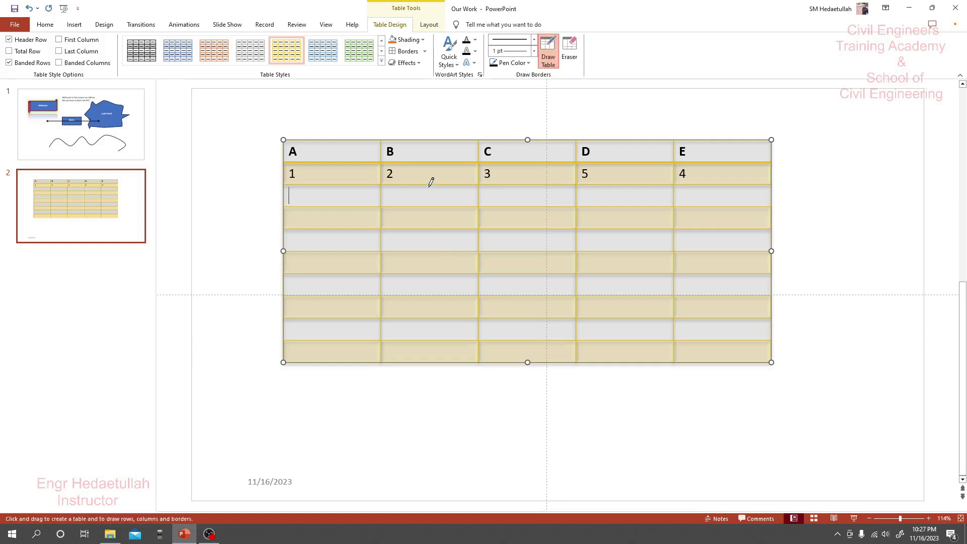
{"action": "left_click_drag", "start_coordinate": [431, 185], "coordinate": [428, 363]}
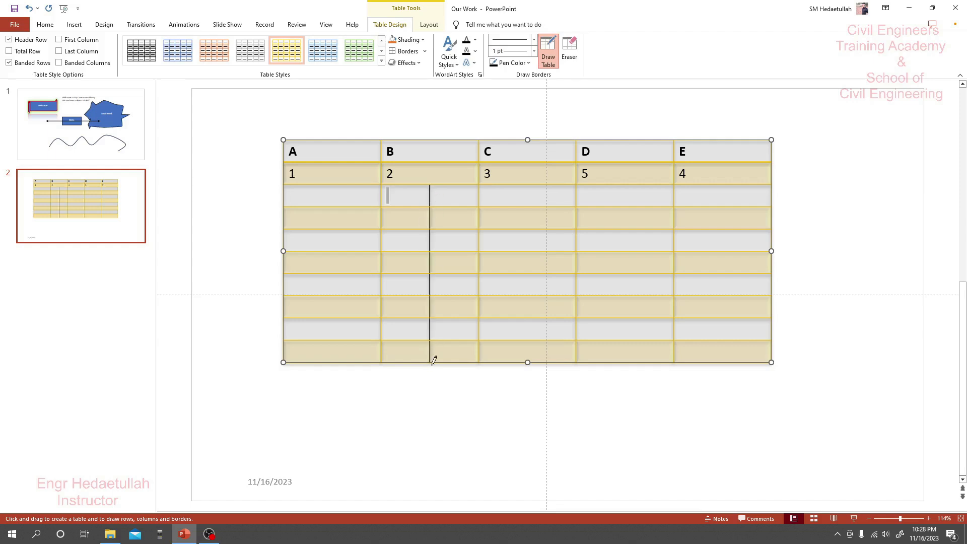
{"action": "key", "text": "Escape"}
{"action": "left_click", "coordinate": [410, 194]}
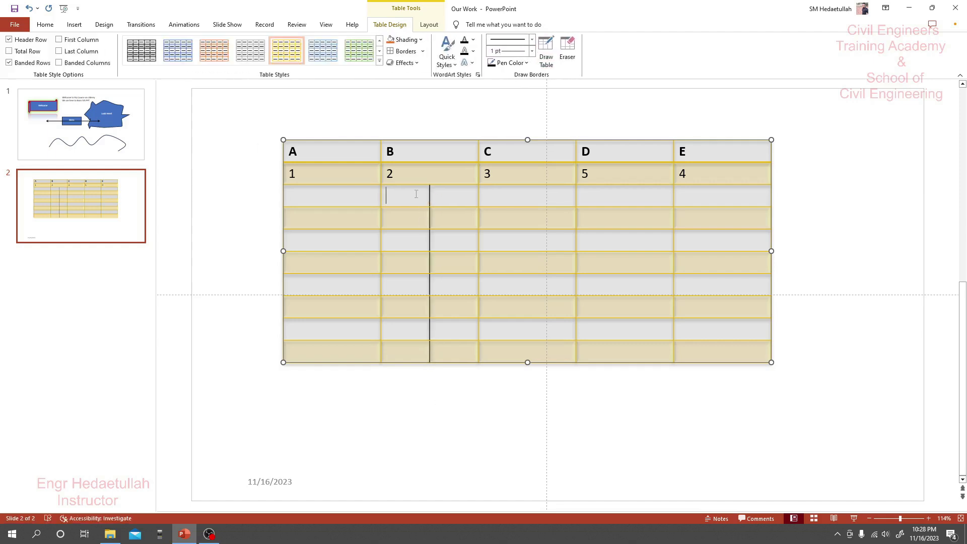
Erase the drawn divider from column B's cells in rows 3, 4, 5, 7 and 9 of the table.
{"action": "left_click", "coordinate": [446, 203]}
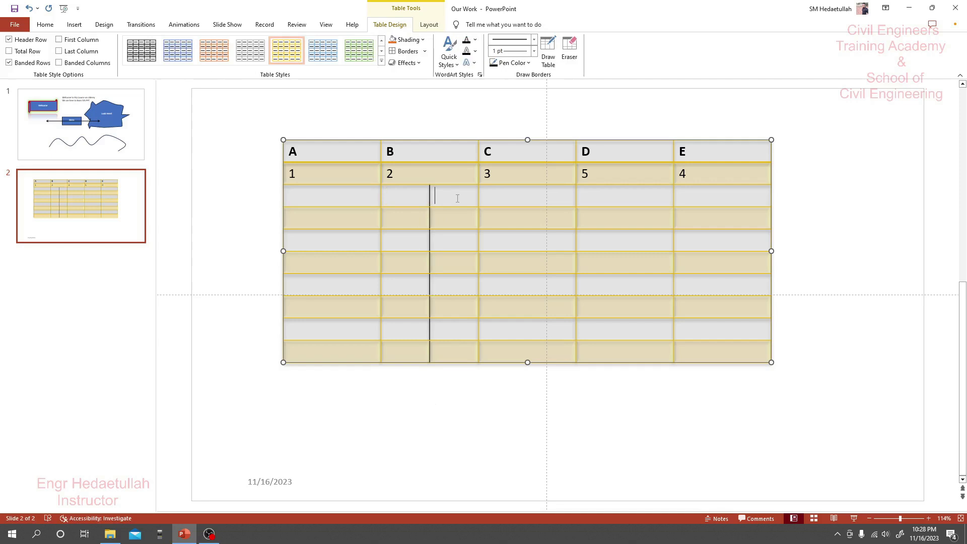
{"action": "left_click", "coordinate": [568, 58]}
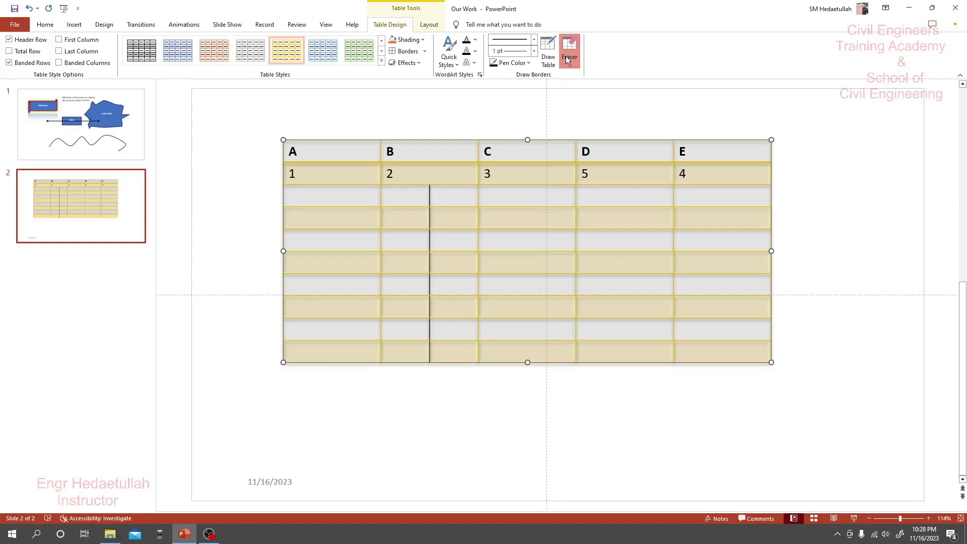
{"action": "left_click", "coordinate": [431, 240]}
{"action": "left_click", "coordinate": [429, 217]}
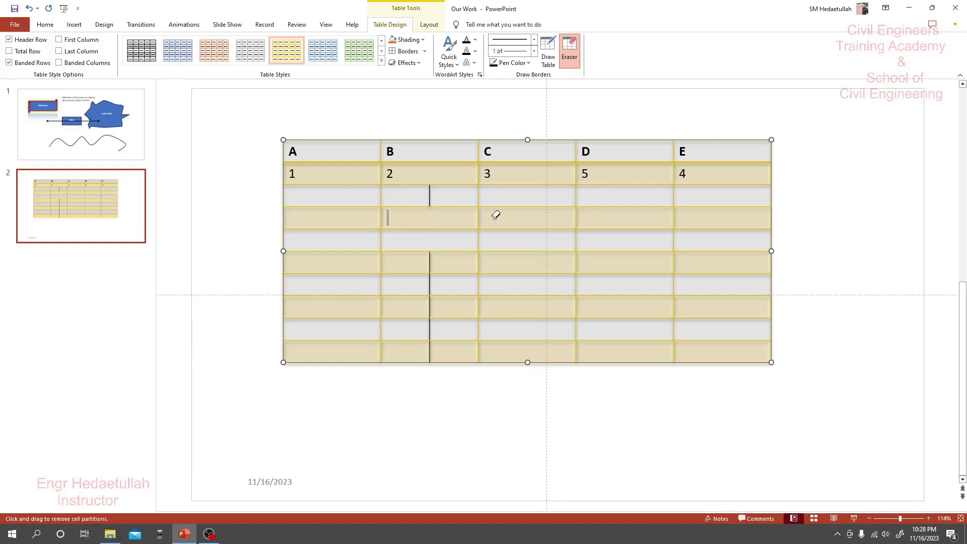
{"action": "left_click", "coordinate": [431, 199]}
{"action": "left_click", "coordinate": [434, 280]}
{"action": "left_click", "coordinate": [432, 325]}
{"action": "left_click", "coordinate": [256, 218]}
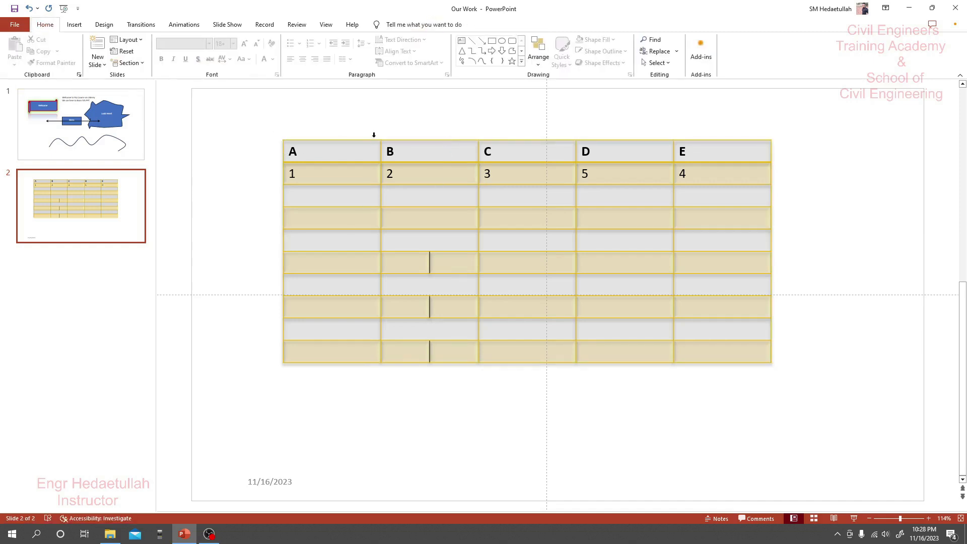
Add a new blank slide after slide 2.
{"action": "left_click", "coordinate": [97, 260]}
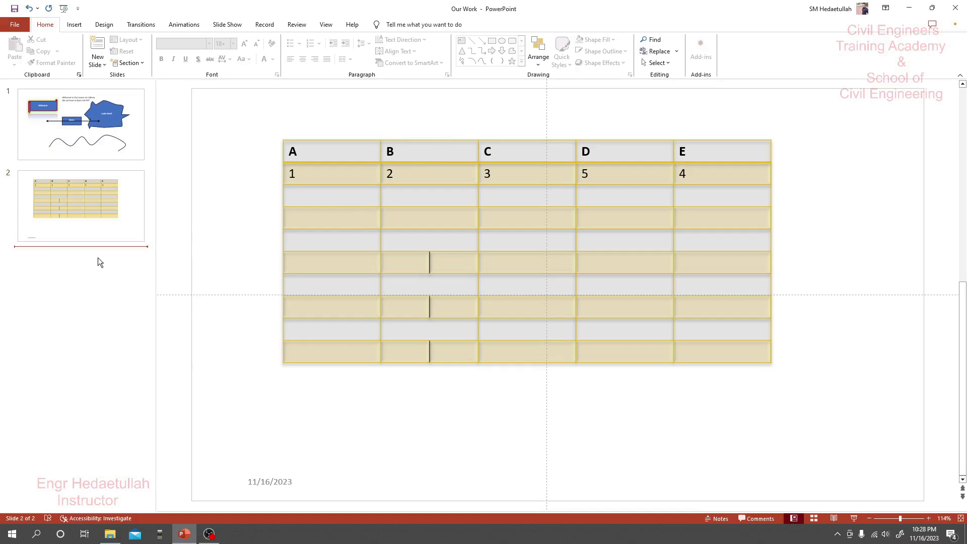
{"action": "left_click", "coordinate": [73, 20]}
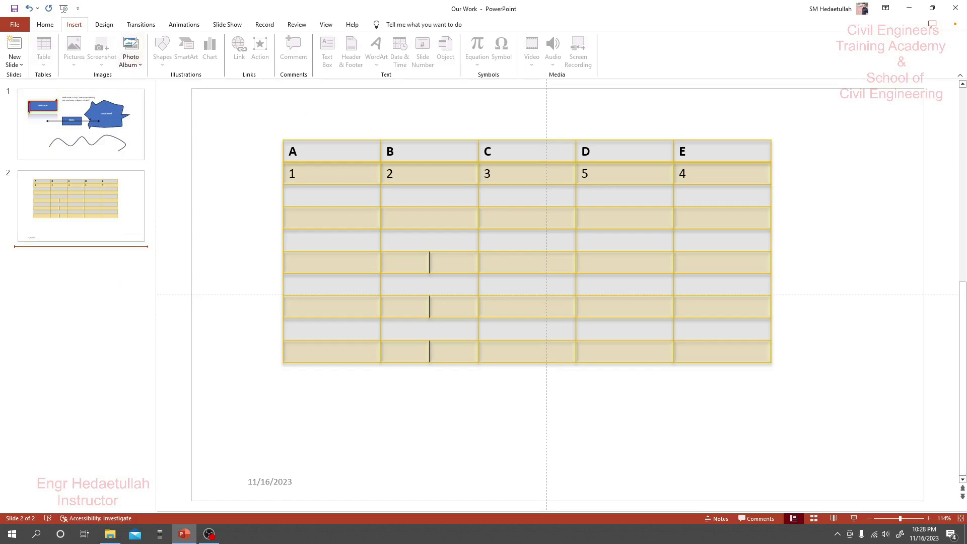
{"action": "left_click", "coordinate": [273, 542]}
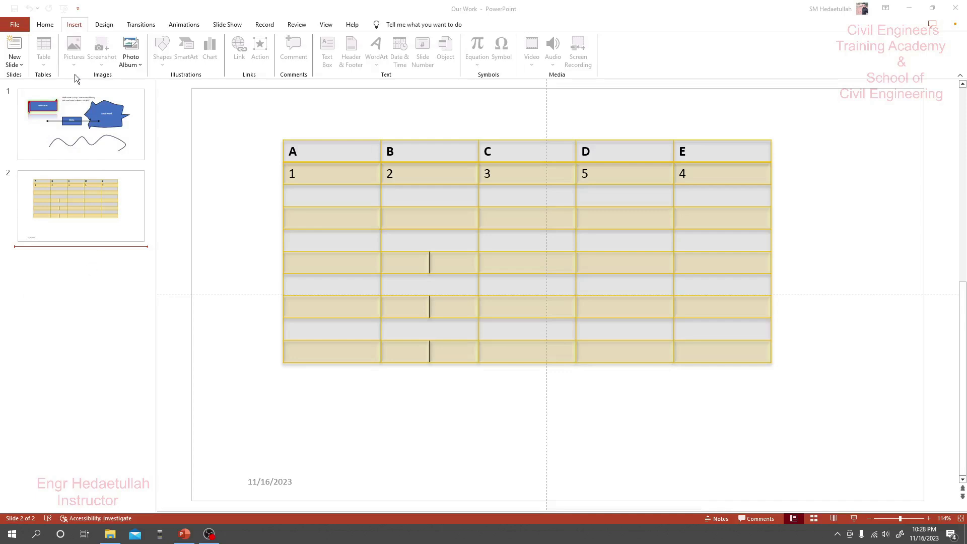
{"action": "left_click", "coordinate": [46, 26]}
{"action": "left_click", "coordinate": [46, 26]}
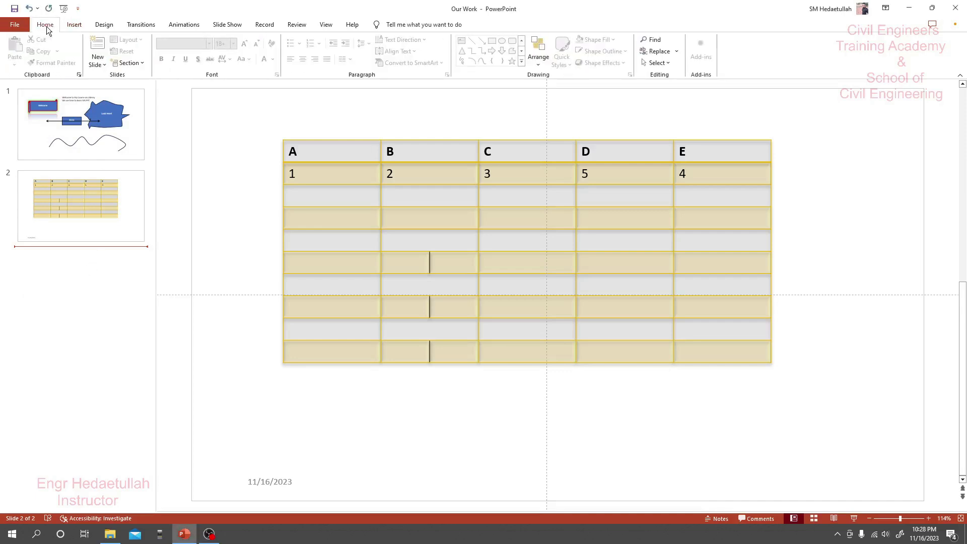
{"action": "left_click", "coordinate": [74, 26]}
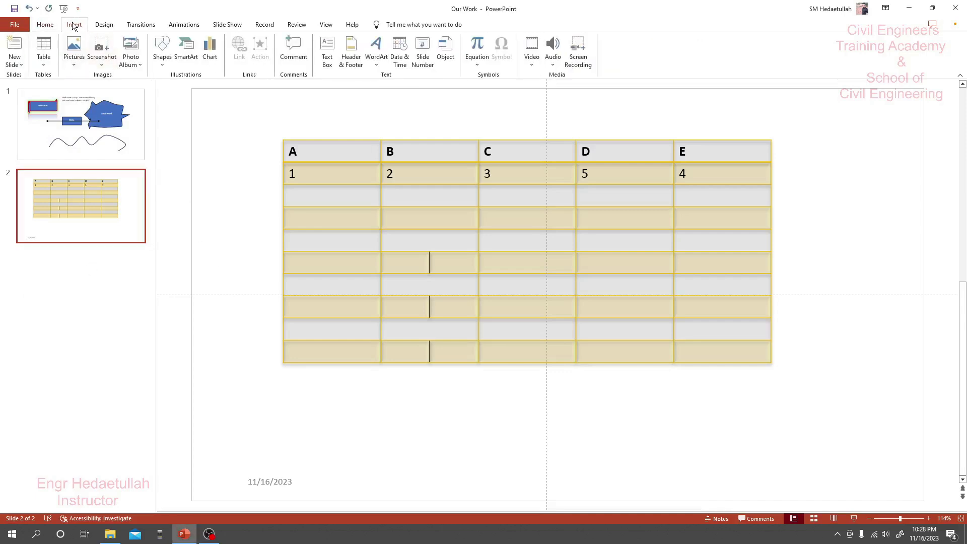
{"action": "left_click", "coordinate": [24, 61]}
{"action": "left_click", "coordinate": [43, 189]}
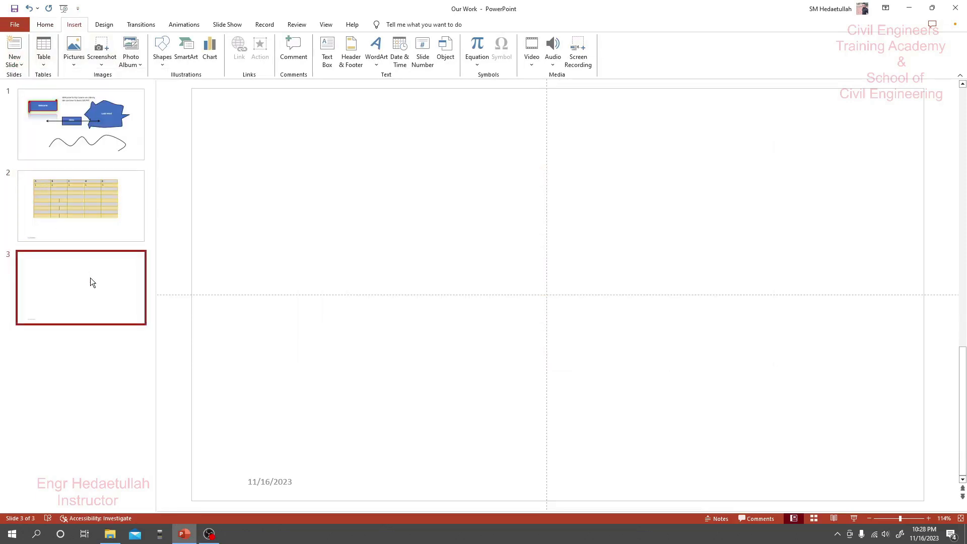
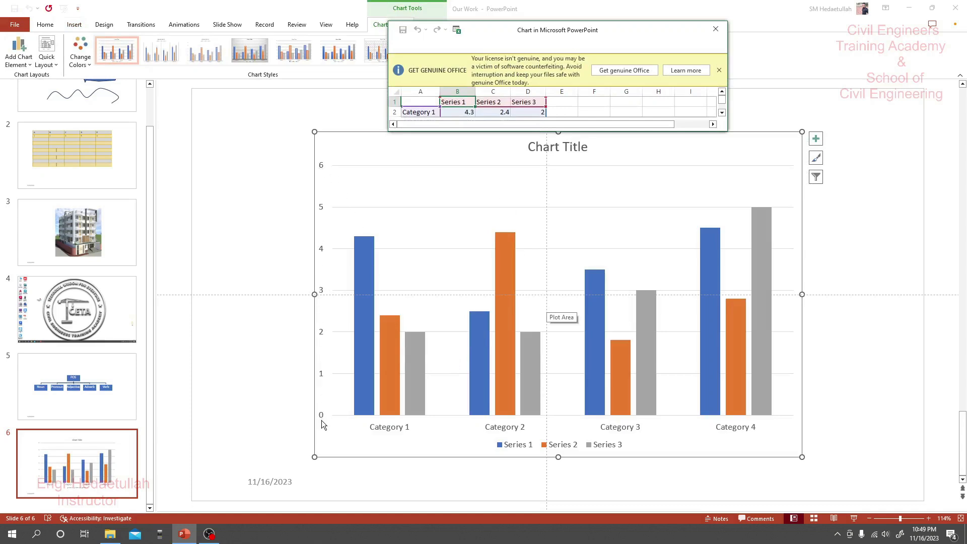
Dismiss the licence notice in the chart's data sheet and enlarge its window to show about twelve rows.
{"action": "left_click", "coordinate": [719, 70]}
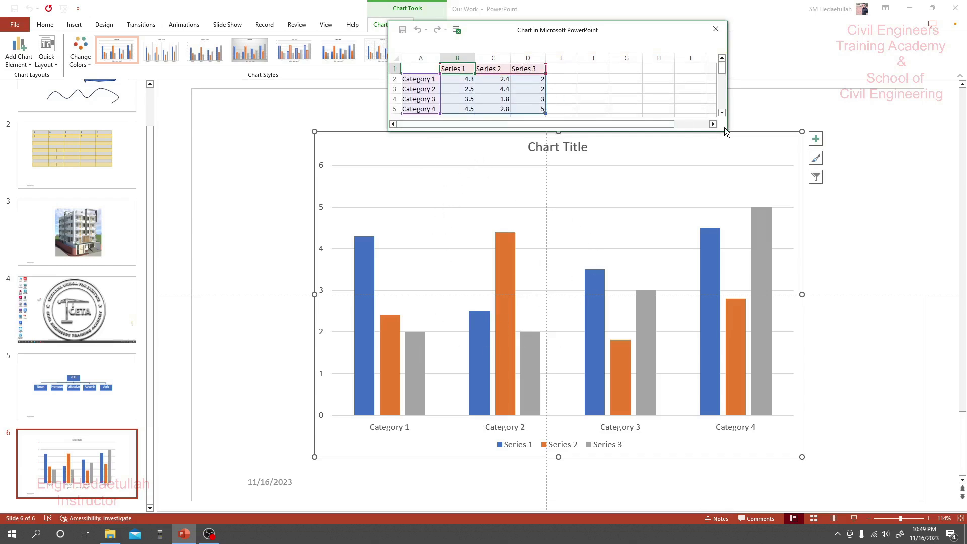
{"action": "left_click_drag", "start_coordinate": [727, 129], "coordinate": [768, 201]}
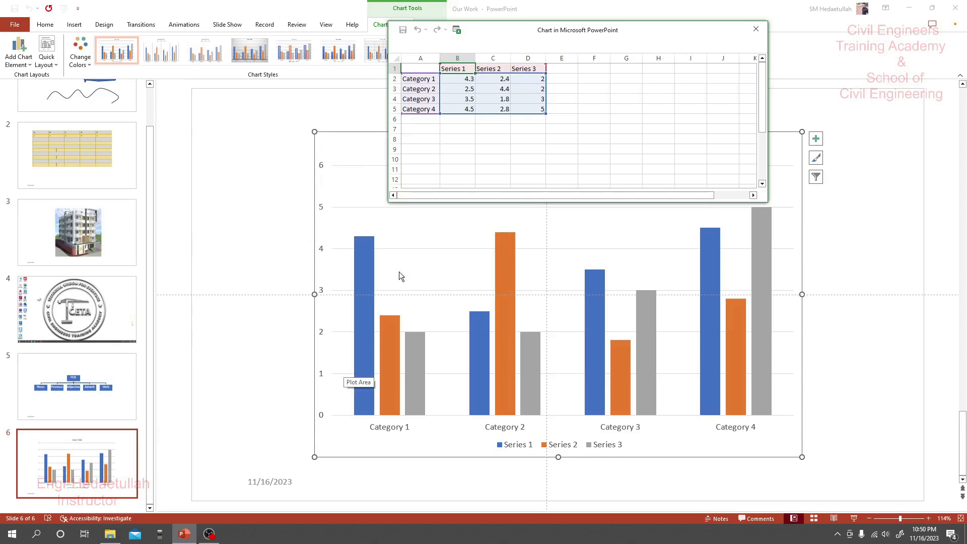
Replace the four category labels in cells A2 to A5 of the chart data with people's first names.
{"action": "left_click", "coordinate": [427, 80]}
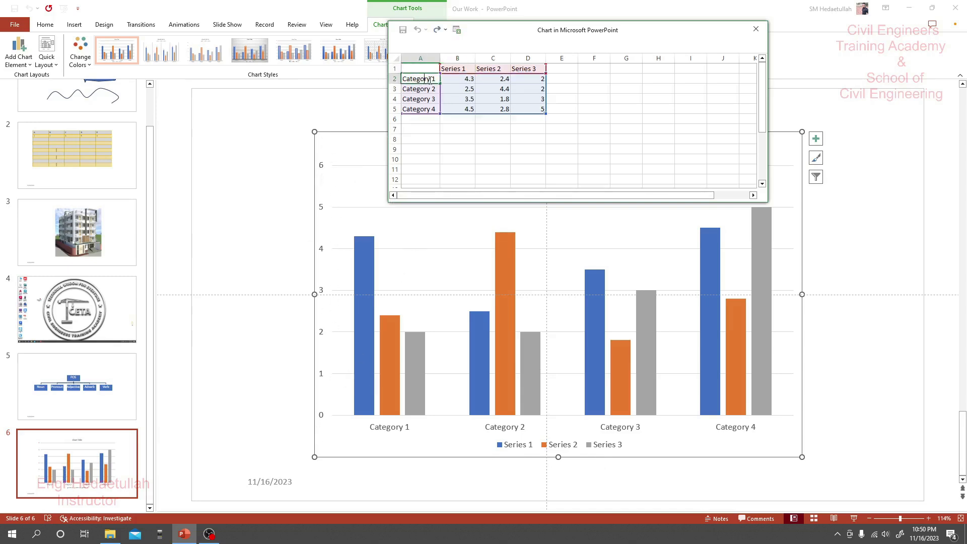
{"action": "left_click_drag", "start_coordinate": [436, 80], "coordinate": [402, 80]}
{"action": "type", "text": "David"}
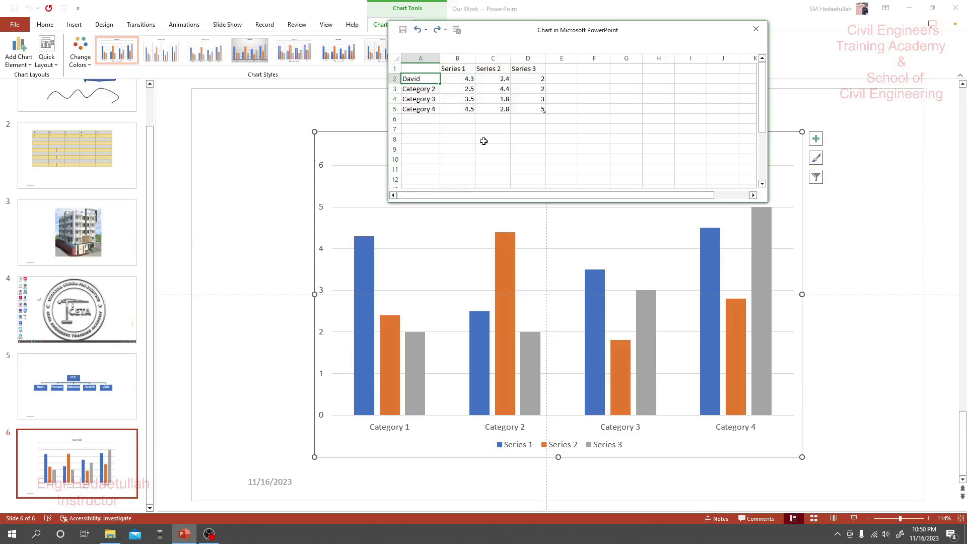
{"action": "key", "text": "Return"}
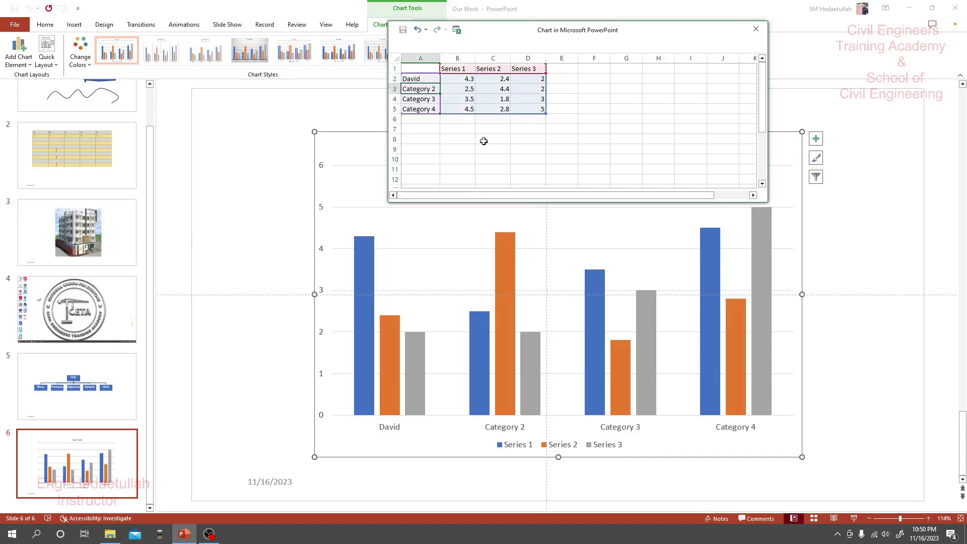
{"action": "type", "text": "Kamrun"}
{"action": "key", "text": "Return"}
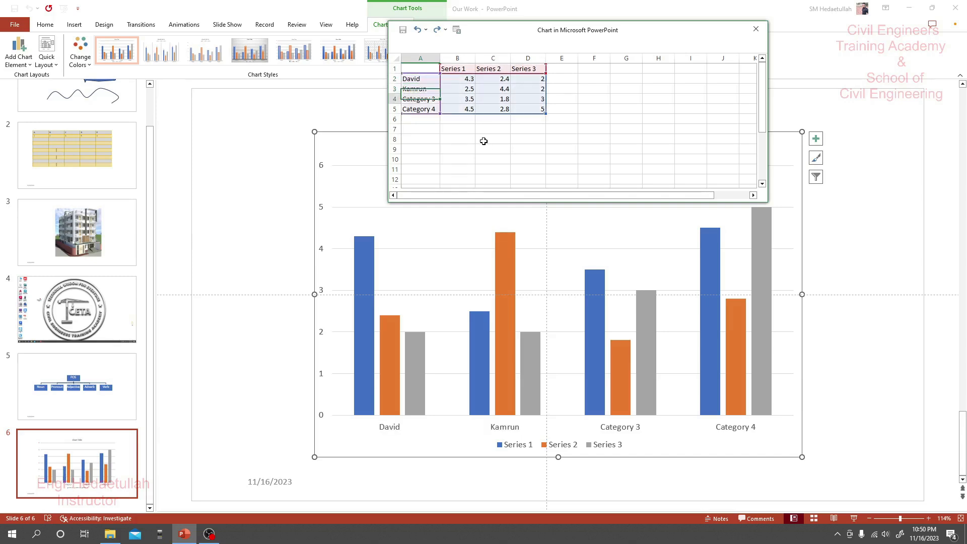
{"action": "type", "text": "M"}
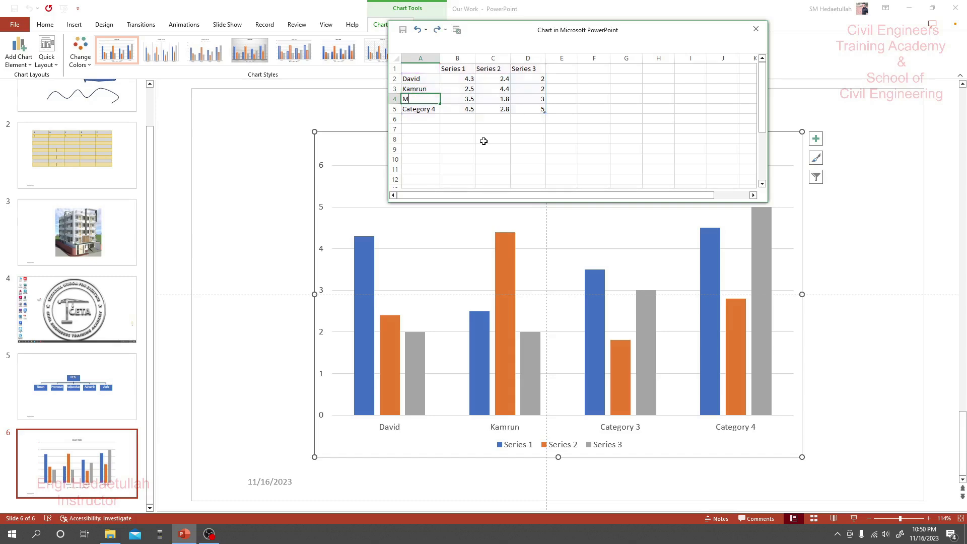
{"action": "type", "text": "axwel"}
{"action": "key", "text": "Return"}
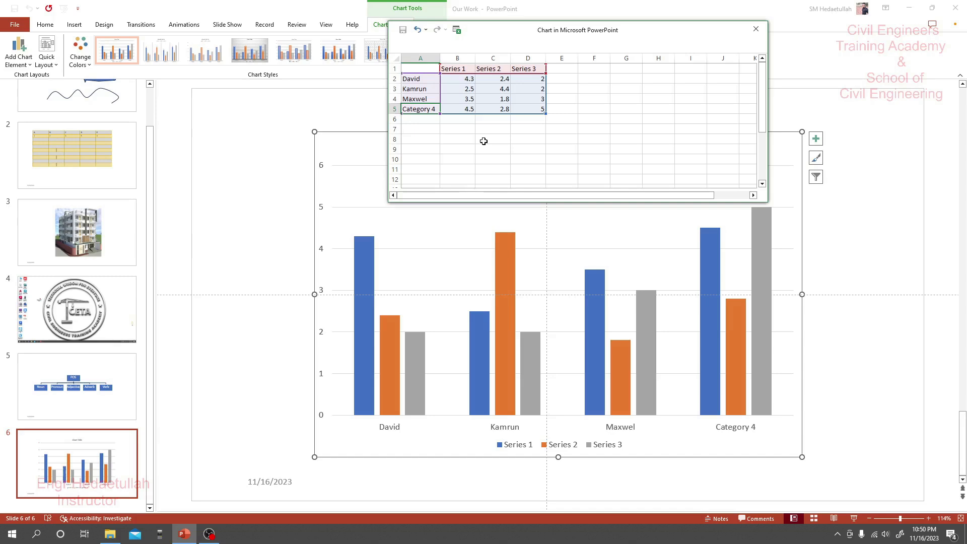
{"action": "type", "text": "Gayl"}
{"action": "key", "text": "Return"}
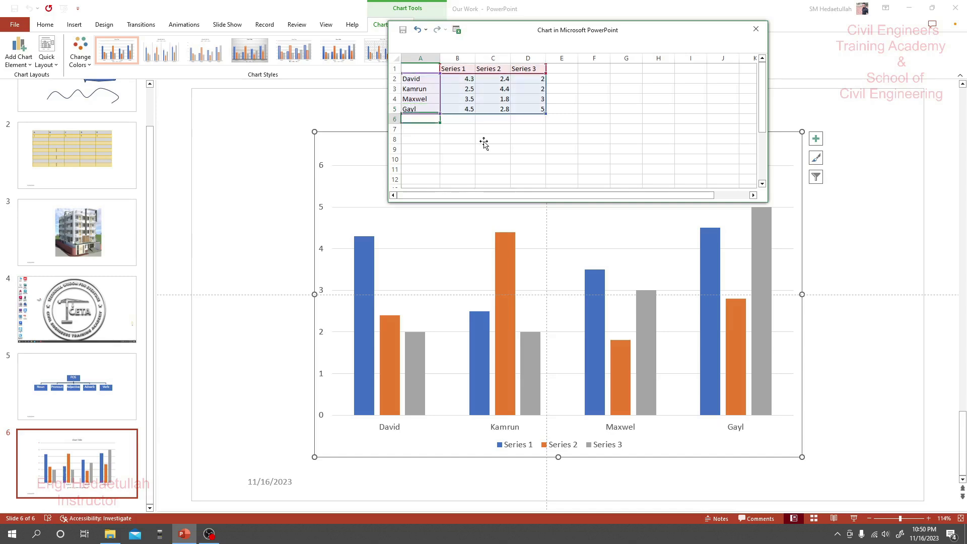
Add two more categories to the chart by entering people's first names in cells A6 and A7.
{"action": "left_click", "coordinate": [428, 78]}
{"action": "left_click", "coordinate": [419, 108]}
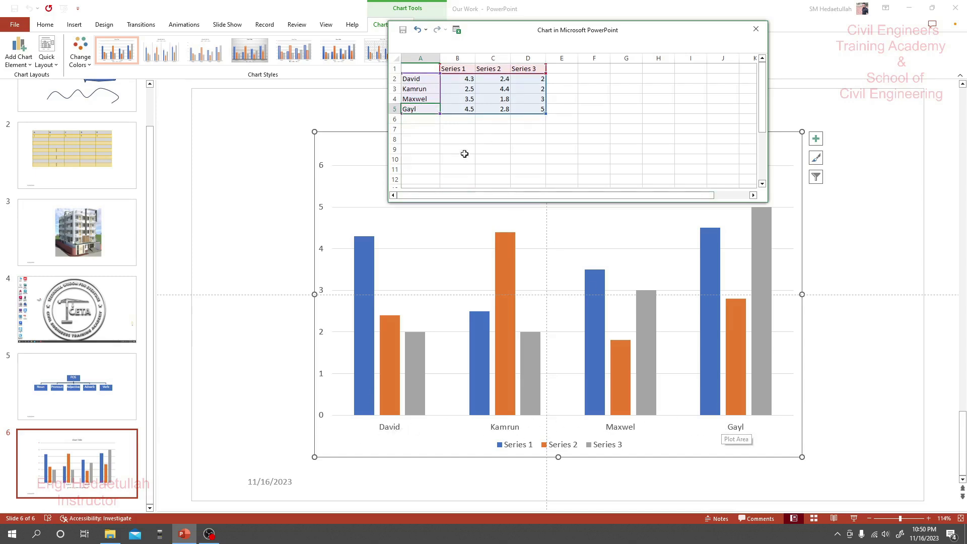
{"action": "left_click", "coordinate": [414, 120]}
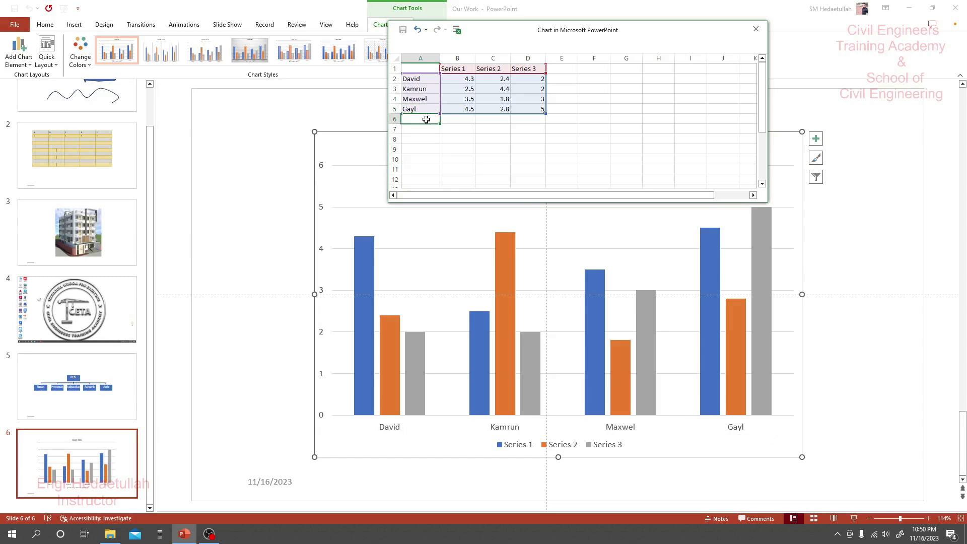
{"action": "type", "text": "Noram"}
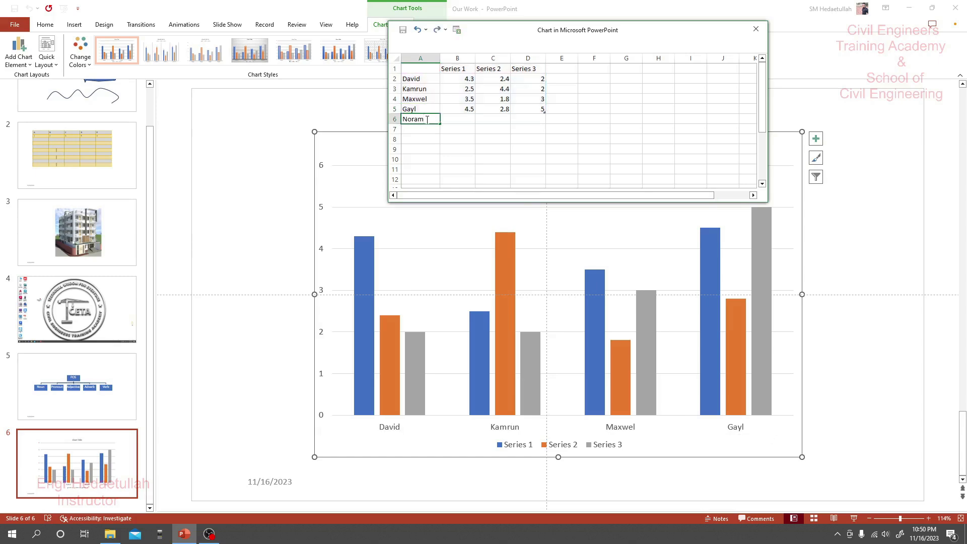
{"action": "key", "text": "Return"}
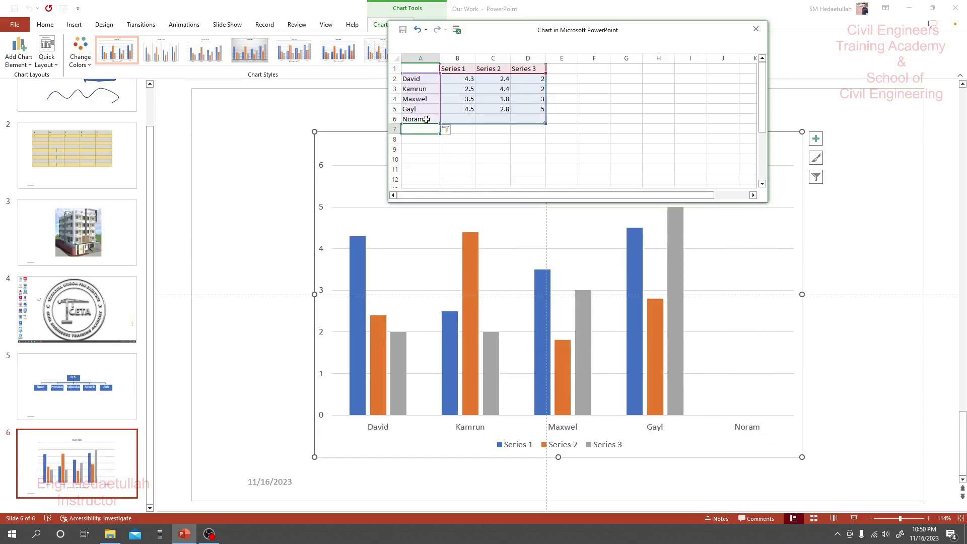
{"action": "type", "text": "Ali"}
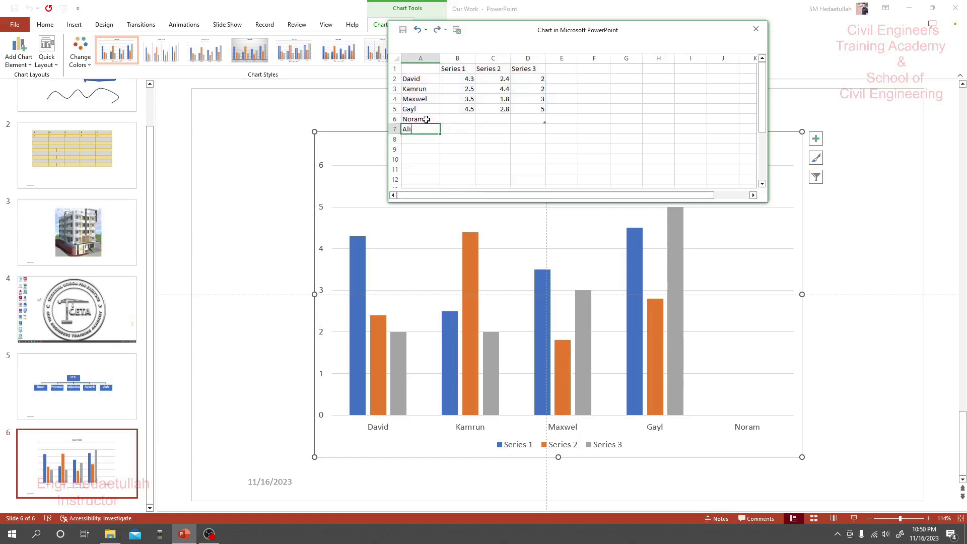
{"action": "key", "text": "Return"}
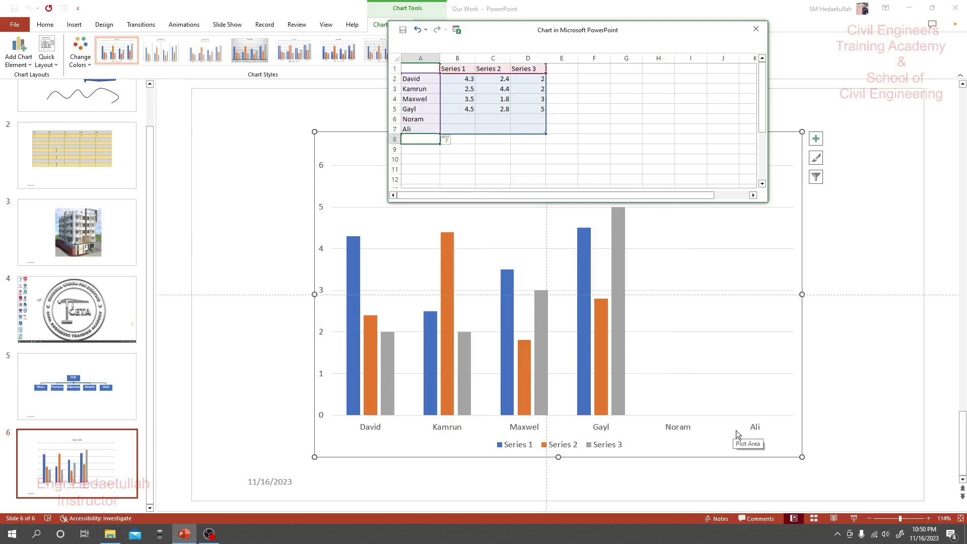
Rename the three series headers in cells B1 to D1 as Day 1, Day 2 and Day 3.
{"action": "left_click", "coordinate": [460, 119]}
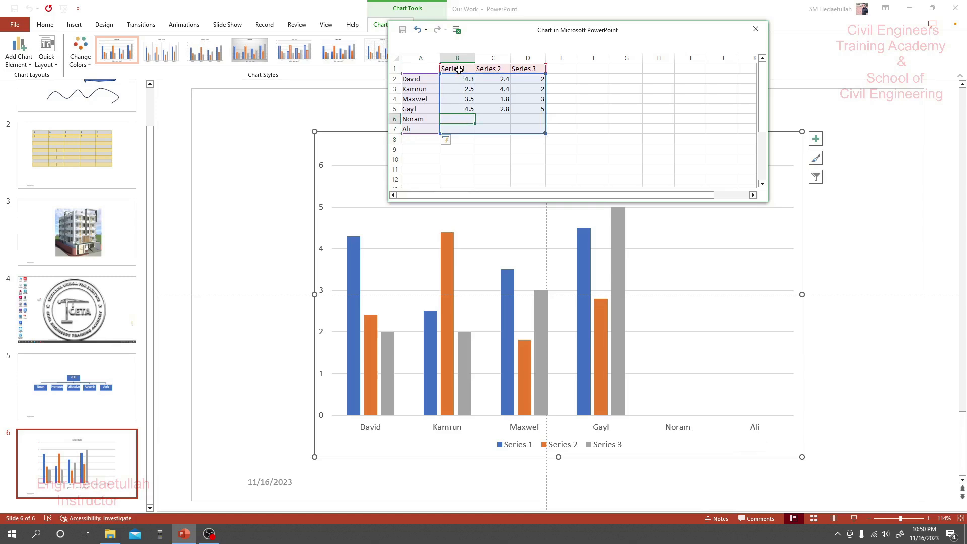
{"action": "left_click", "coordinate": [456, 87]}
{"action": "left_click", "coordinate": [458, 69]}
{"action": "type", "text": "Day 2"}
{"action": "key", "text": "BackSpace"}
{"action": "type", "text": "1"}
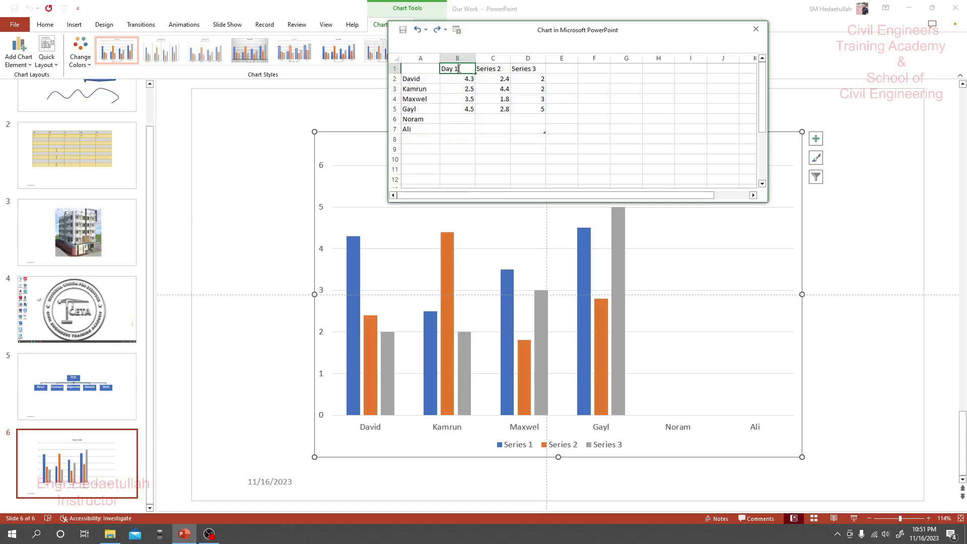
{"action": "left_click", "coordinate": [493, 69]}
{"action": "type", "text": "Day"}
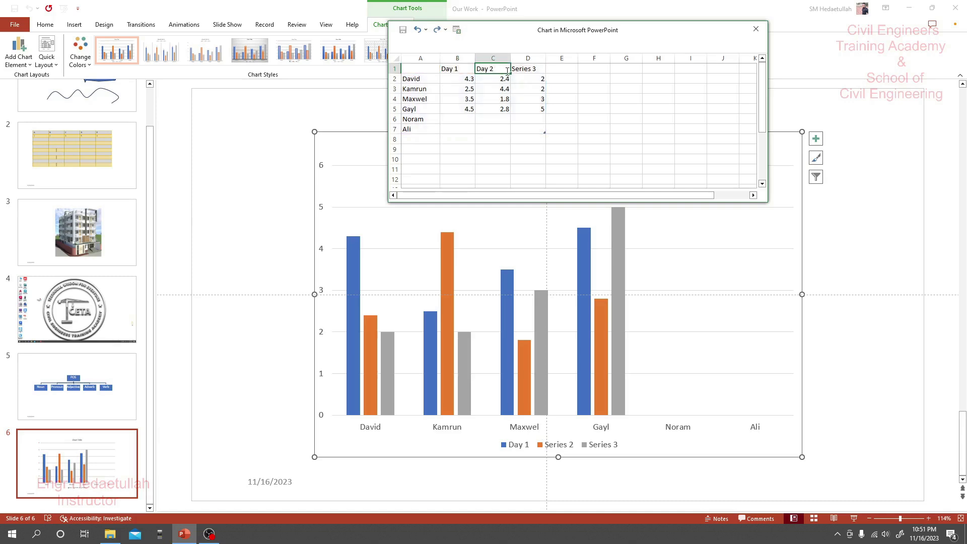
{"action": "left_click", "coordinate": [519, 71]}
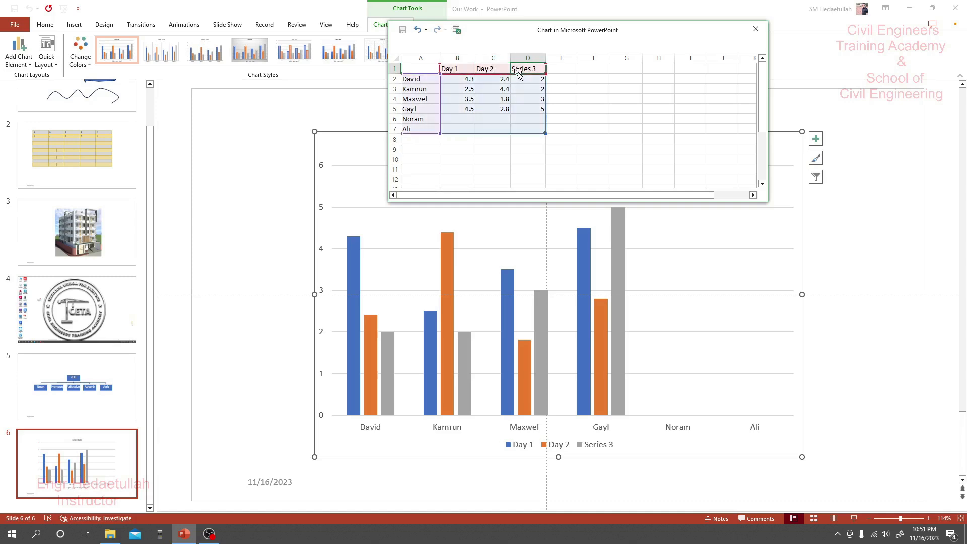
{"action": "type", "text": "Day"}
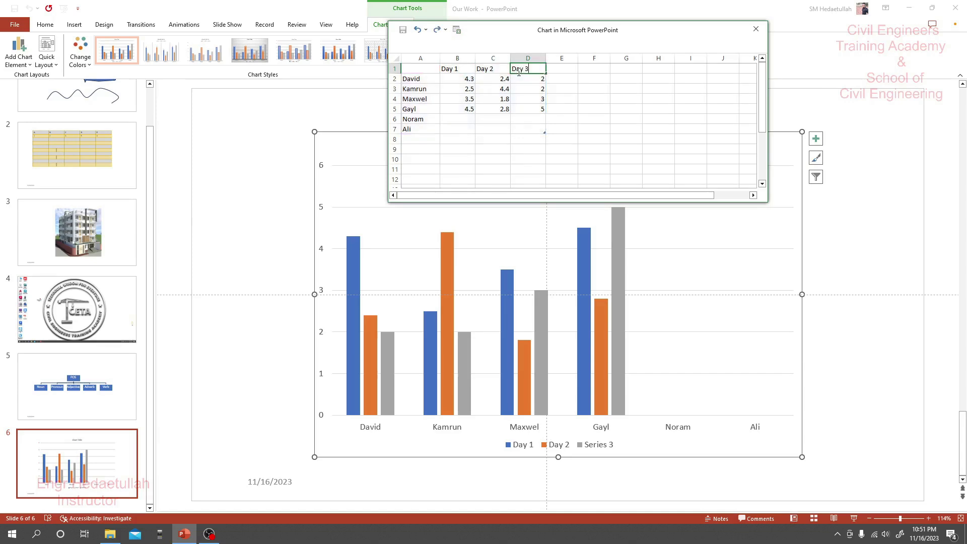
{"action": "left_click", "coordinate": [520, 75]}
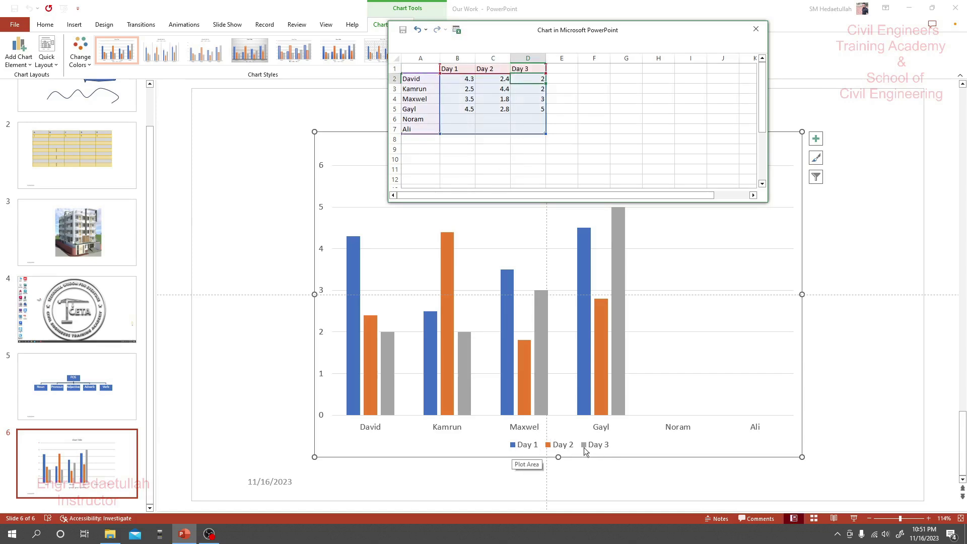
{"action": "left_click", "coordinate": [462, 119]}
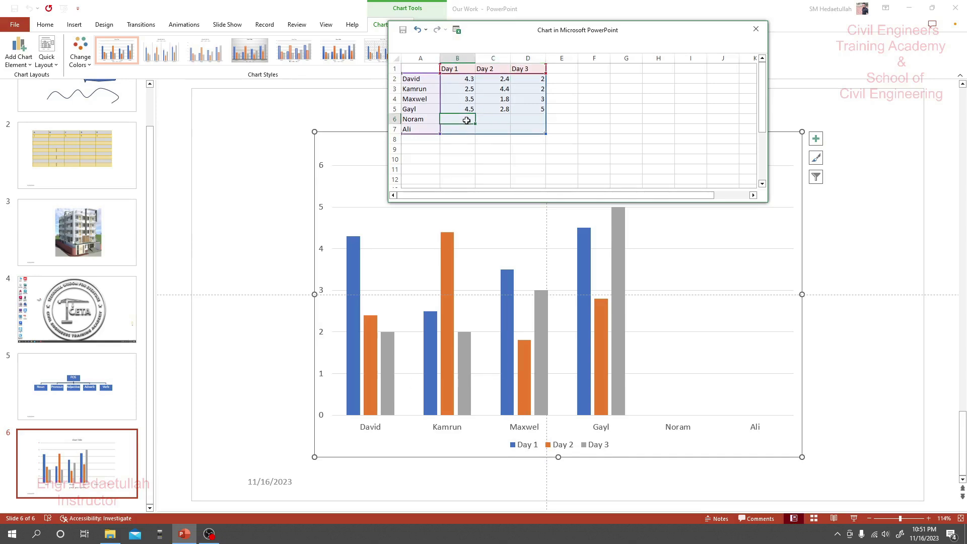
{"action": "left_click", "coordinate": [452, 78]}
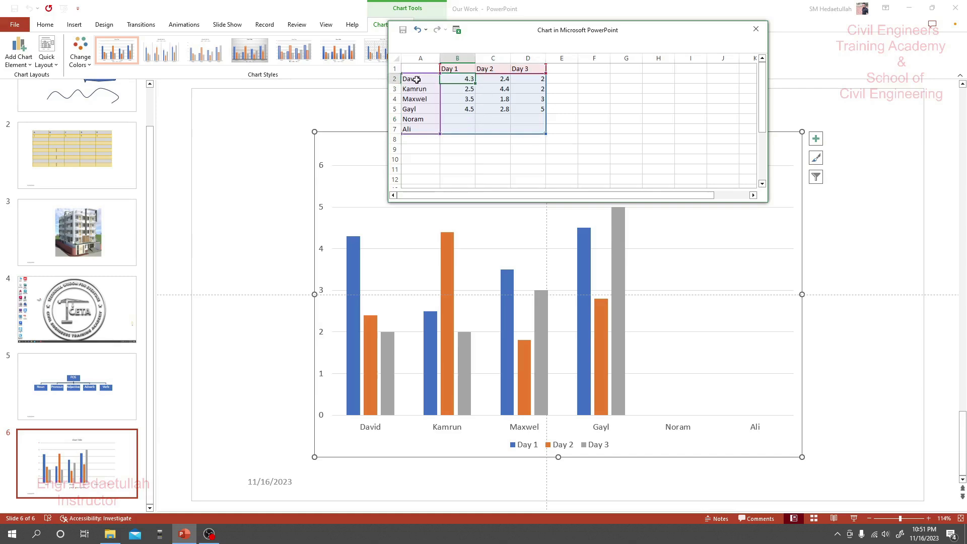
{"action": "left_click", "coordinate": [457, 85]}
{"action": "left_click", "coordinate": [458, 80]}
{"action": "left_click", "coordinate": [462, 90]}
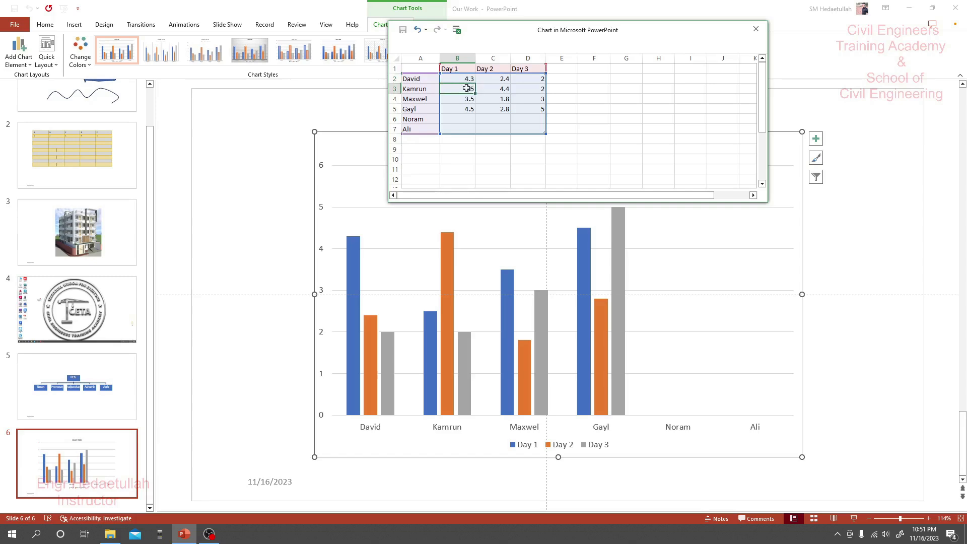
Enter the Day 1 values 2.5 and 6.4 in cells B6 and B7 for the two added categories.
{"action": "left_click", "coordinate": [442, 99]}
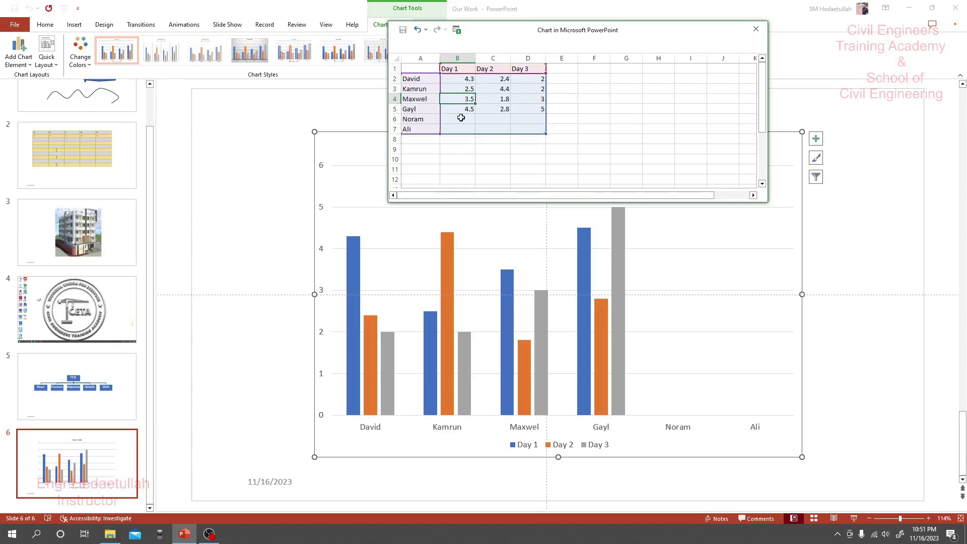
{"action": "left_click", "coordinate": [461, 119]}
{"action": "type", "text": "2.5"}
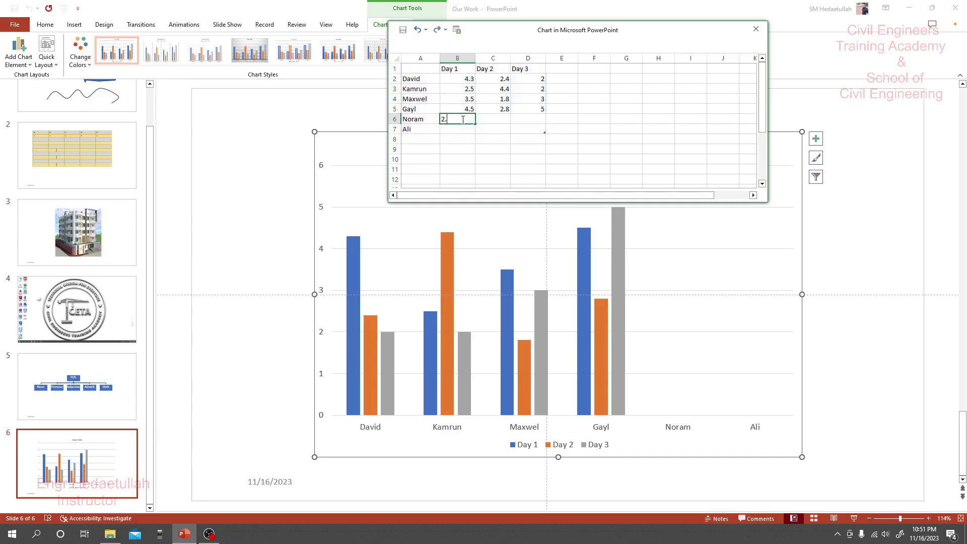
{"action": "key", "text": "Return"}
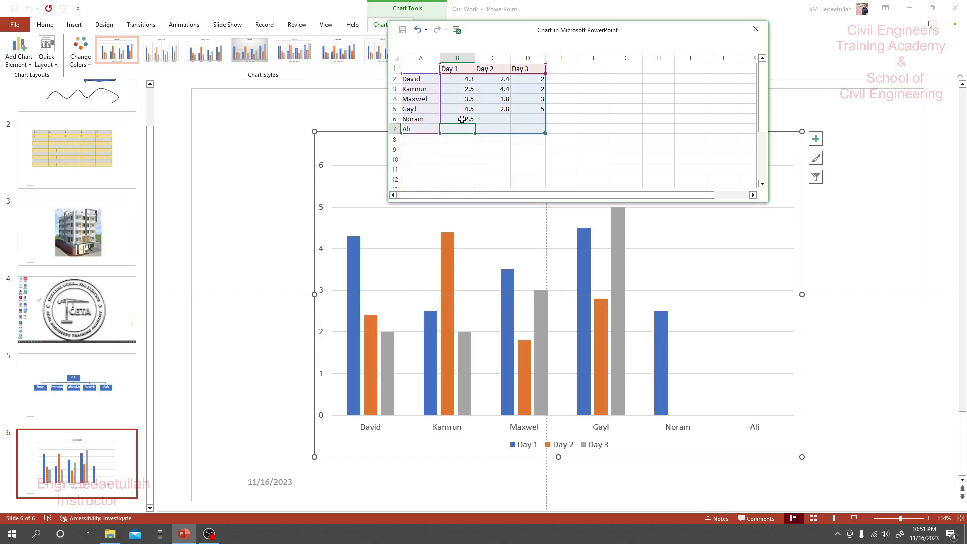
{"action": "type", "text": "6.4"}
{"action": "key", "text": "Return"}
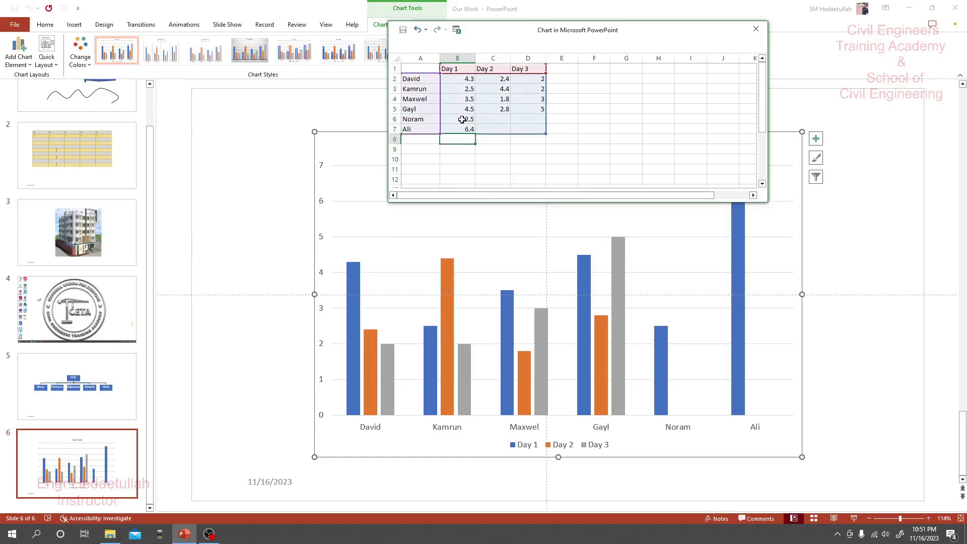
Enter the Day 2 values 1.5 and 5.5 in cells C6 and C7 for the two added categories.
{"action": "left_click", "coordinate": [493, 150]}
{"action": "left_click", "coordinate": [505, 117]}
{"action": "type", "text": "1.5"}
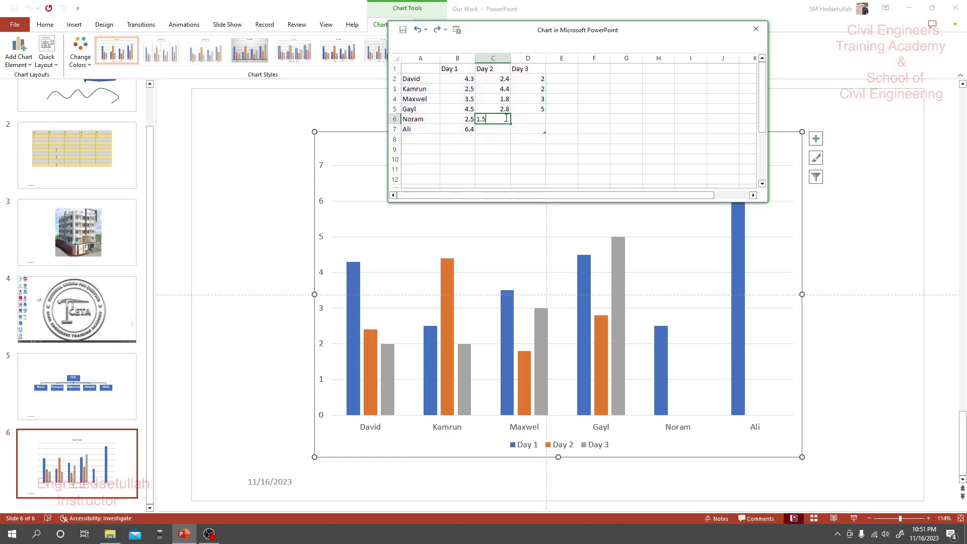
{"action": "key", "text": "Return"}
{"action": "type", "text": "56"}
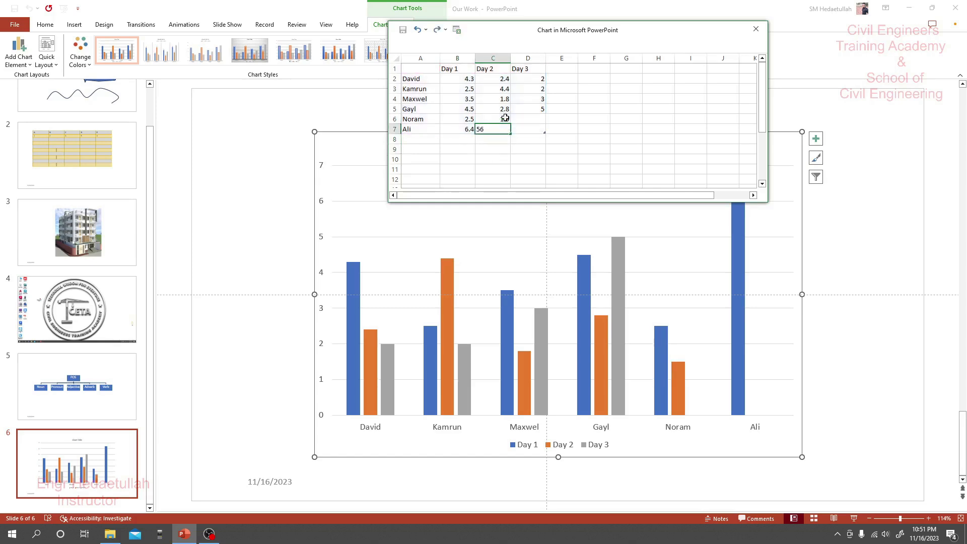
{"action": "key", "text": "BackSpace"}
{"action": "type", "text": ".5"}
{"action": "key", "text": "Tab"}
Enter the Day 3 values 4 and 8 in cells D6 and D7 for the two added categories.
{"action": "key", "text": "Up"}
{"action": "type", "text": "4"}
{"action": "key", "text": "Return"}
{"action": "type", "text": "9"}
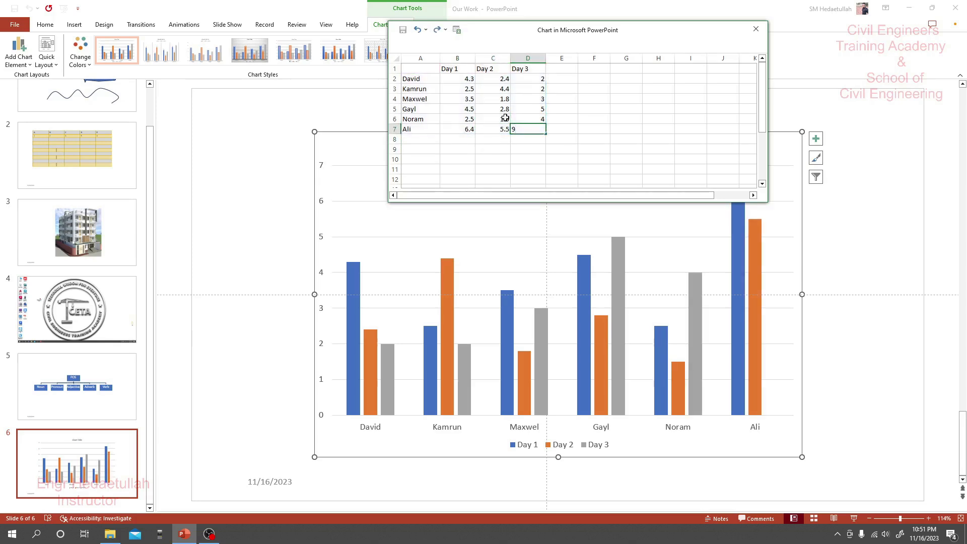
{"action": "type", "text": "8"}
{"action": "key", "text": "Return"}
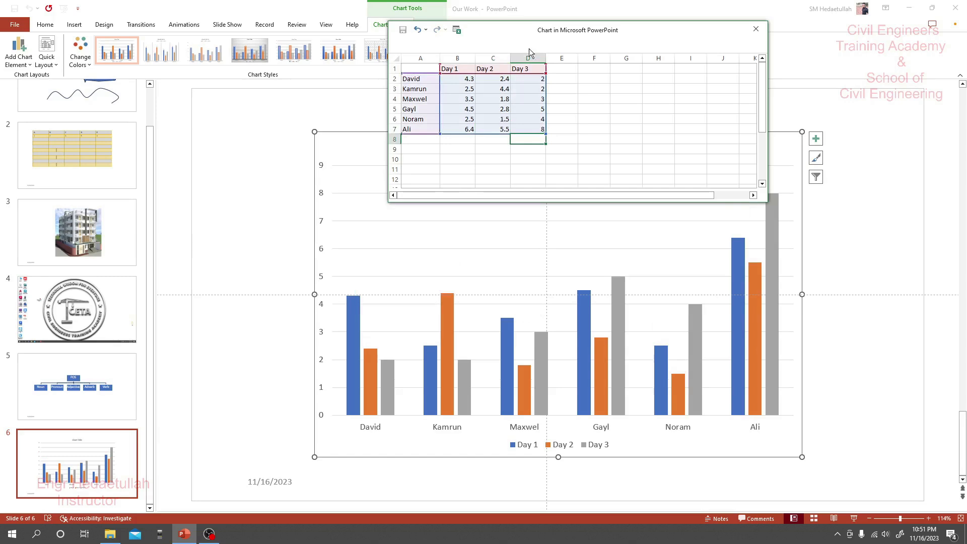
Move the data sheet window clear of most of the chart and add a fourth series header, Day 4, in cell E1.
{"action": "left_click_drag", "start_coordinate": [527, 28], "coordinate": [223, 43]}
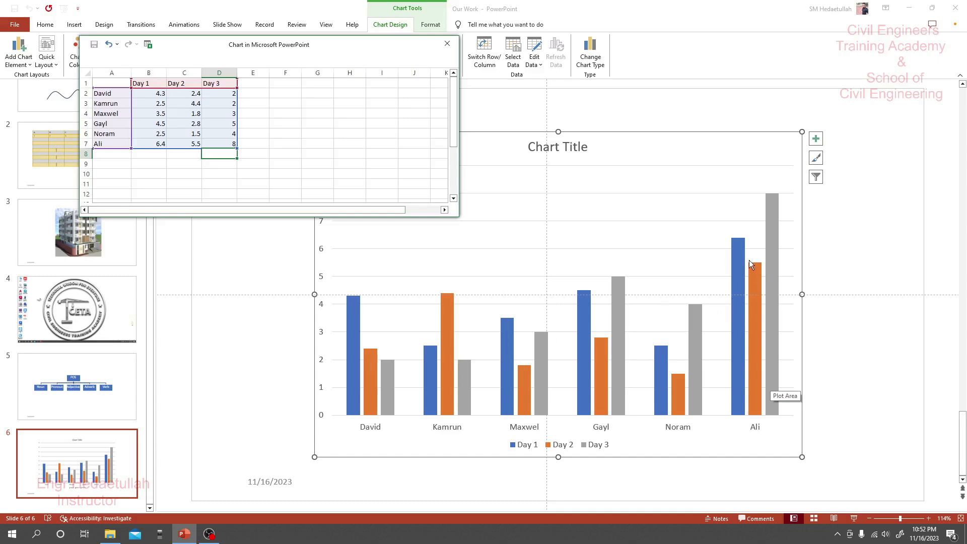
{"action": "left_click", "coordinate": [240, 84]}
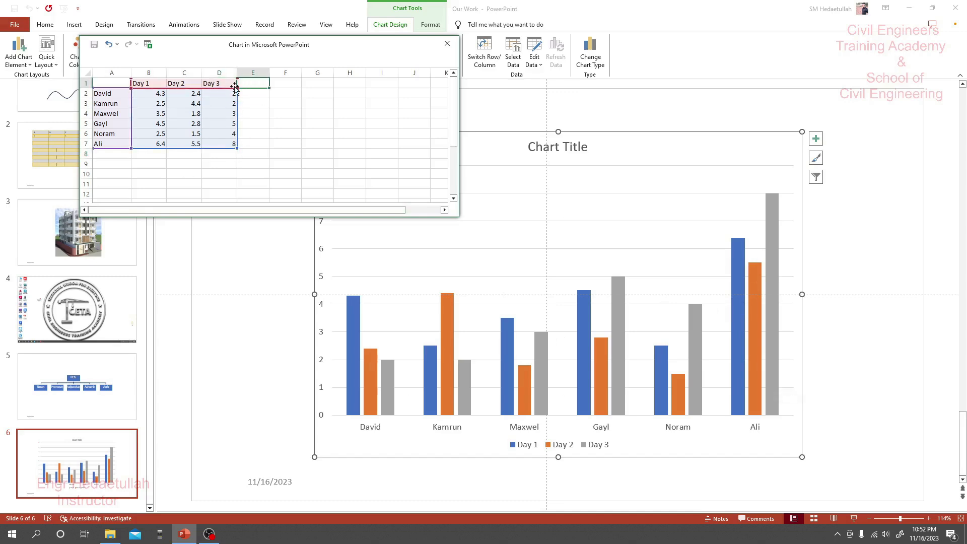
{"action": "type", "text": "Da"}
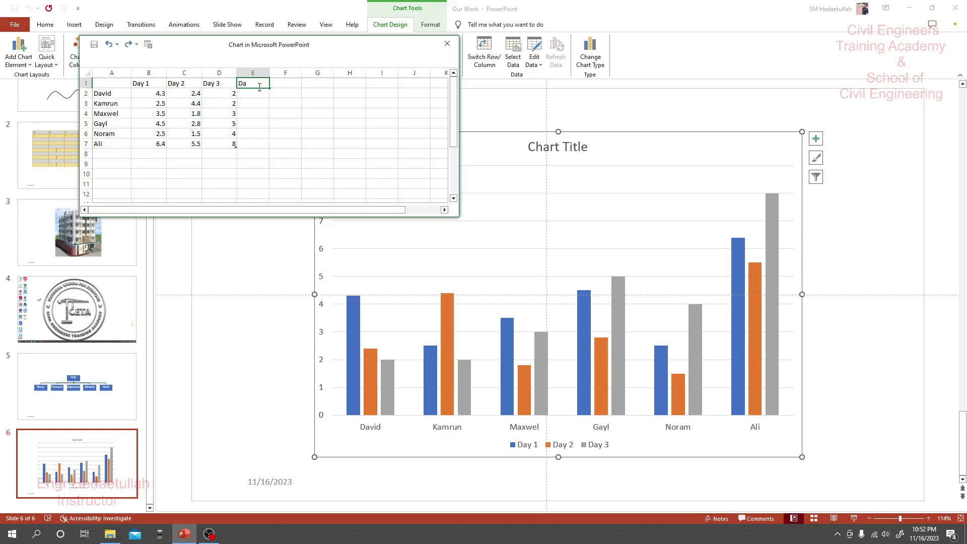
{"action": "type", "text": "y 4"}
{"action": "key", "text": "Return"}
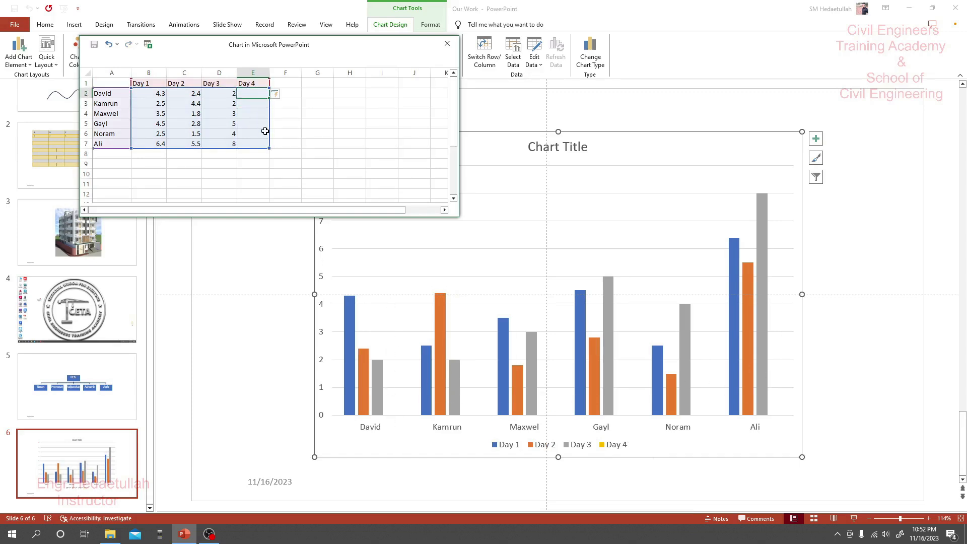
Fill the Day 4 series in cells E2 to E7 with the values 6, 1, 6, 5, 4 and 3.
{"action": "type", "text": "6."}
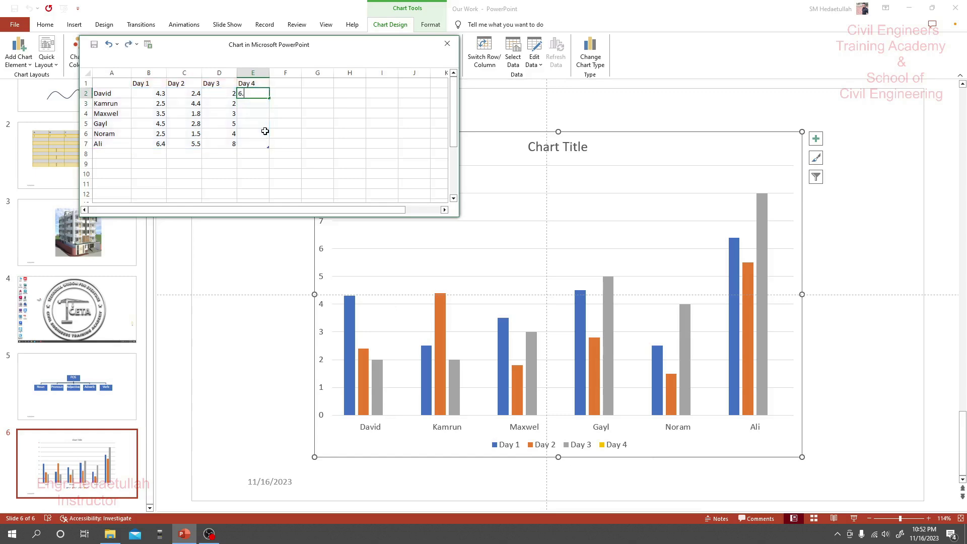
{"action": "key", "text": "Return"}
{"action": "type", "text": "1"}
{"action": "key", "text": "Return"}
{"action": "type", "text": "6"}
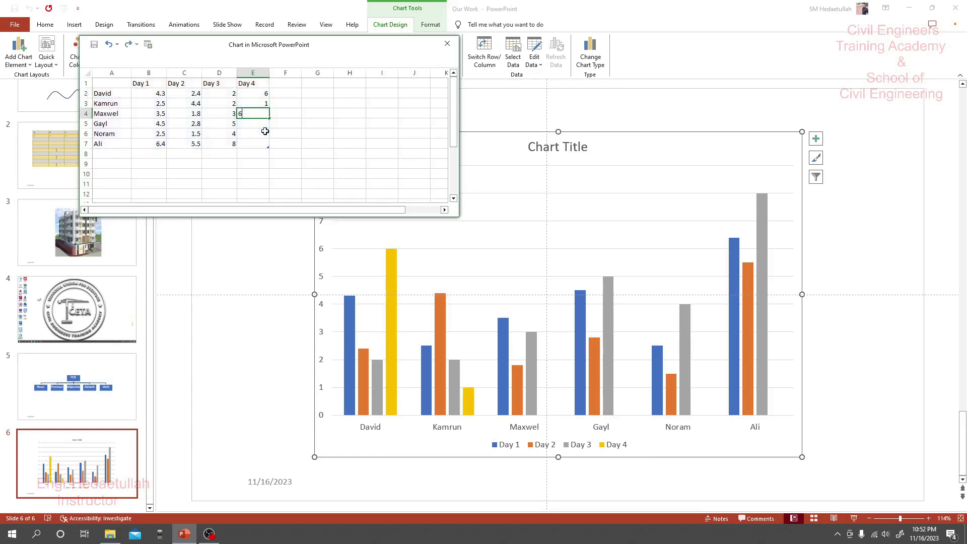
{"action": "key", "text": "Return"}
{"action": "type", "text": "5"}
{"action": "key", "text": "Return"}
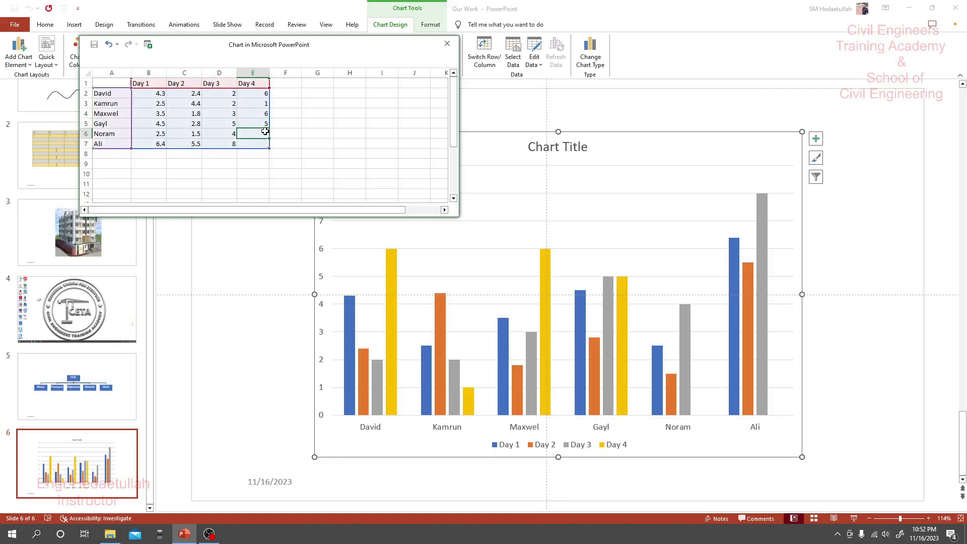
{"action": "type", "text": "4"}
{"action": "key", "text": "Return"}
{"action": "type", "text": "3"}
{"action": "key", "text": "Return"}
Close the chart's data sheet window.
{"action": "left_click", "coordinate": [255, 194]}
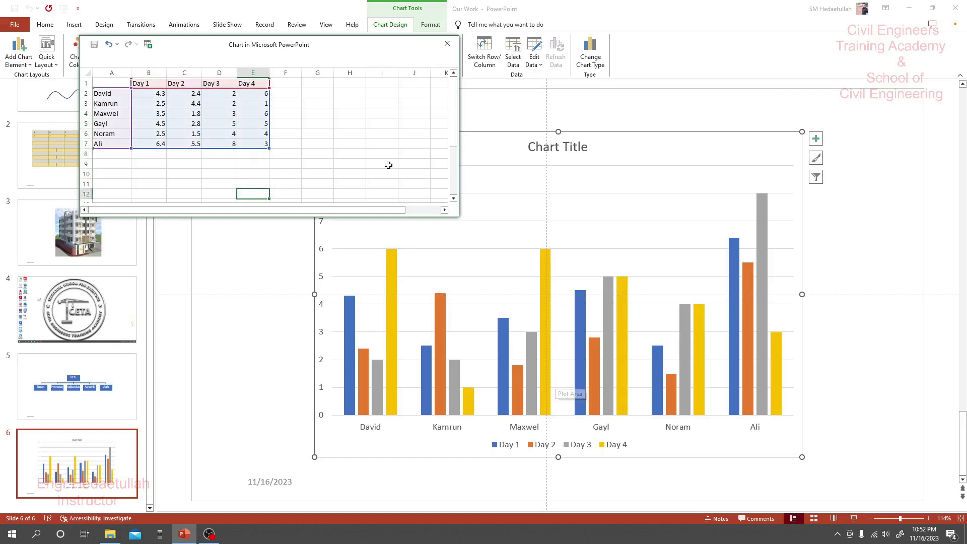
{"action": "left_click_drag", "start_coordinate": [371, 39], "coordinate": [415, 36]}
{"action": "left_click", "coordinate": [492, 42]}
Replace the chart's placeholder title with Daily Sell Data.
{"action": "double_click", "coordinate": [558, 147]}
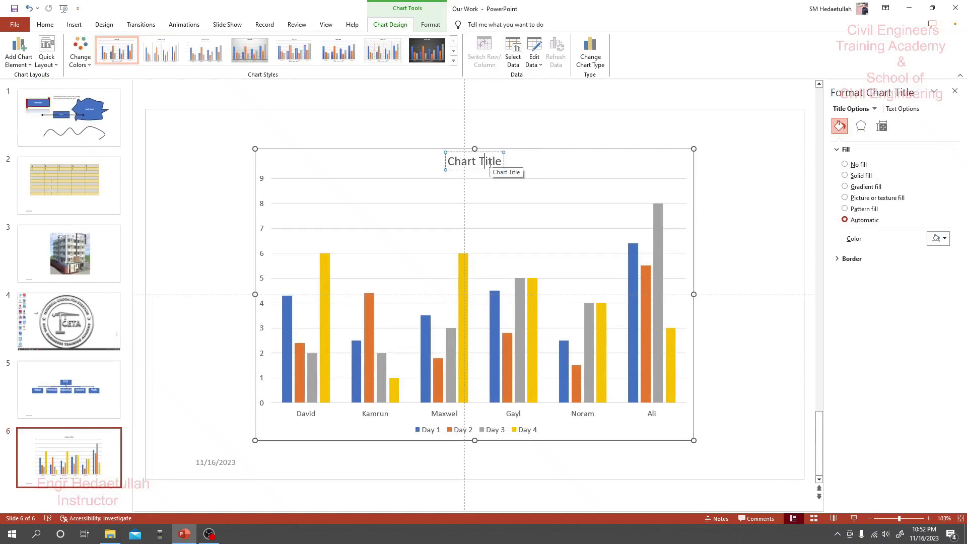
{"action": "triple_click", "coordinate": [490, 162]}
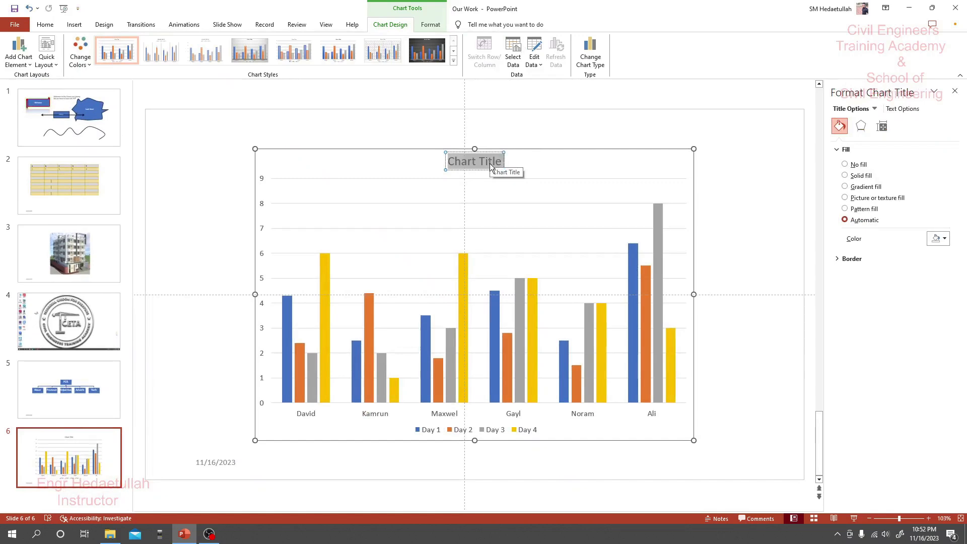
{"action": "type", "text": "Se"}
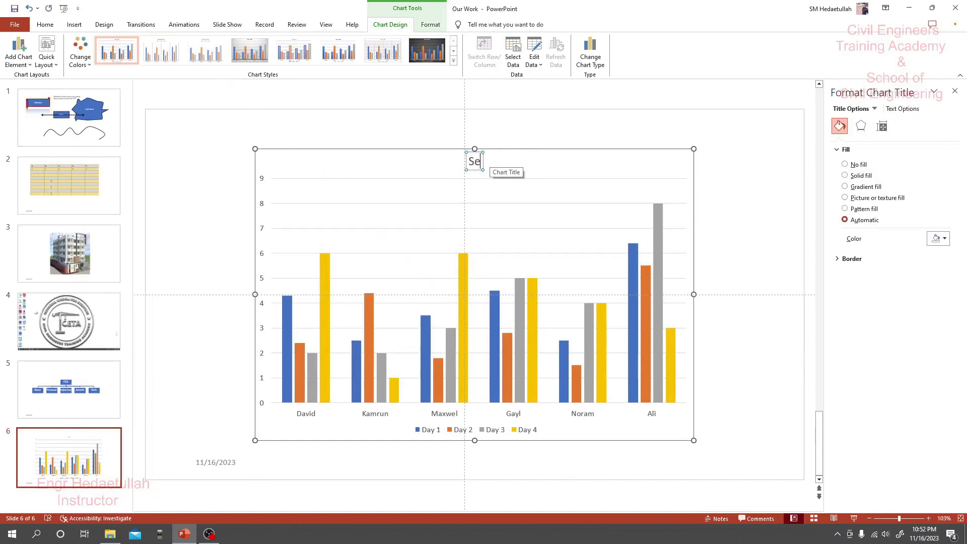
{"action": "type", "text": "ll Data"}
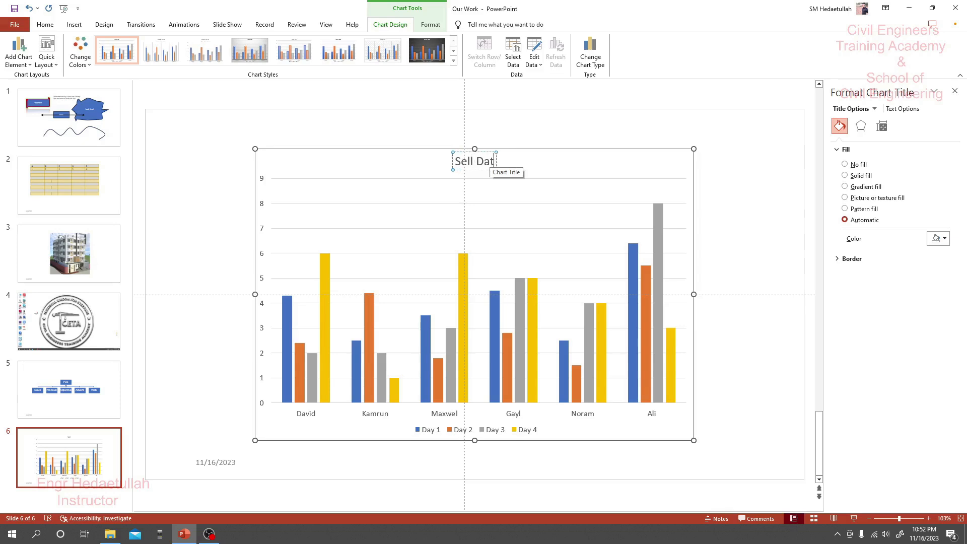
{"action": "type", "text": "Daily"}
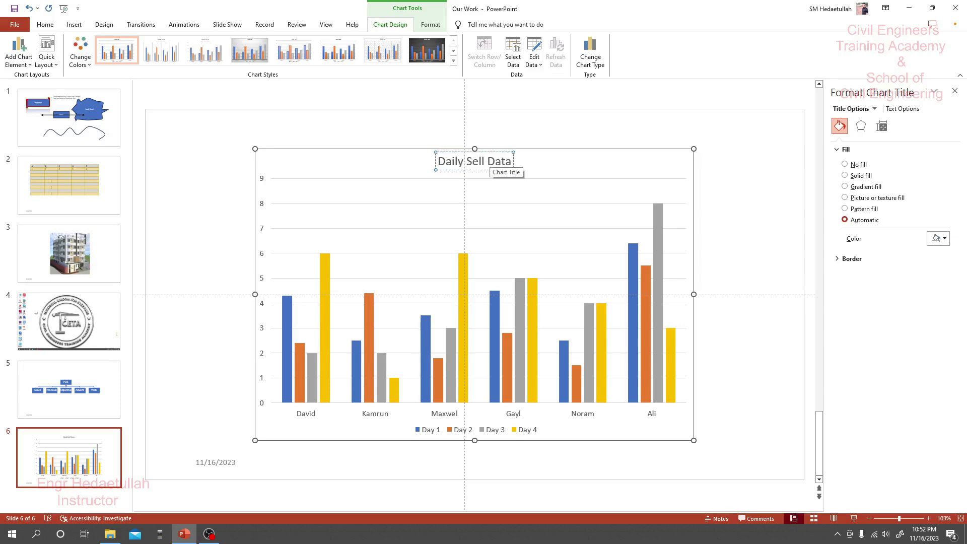
{"action": "left_click", "coordinate": [222, 244]}
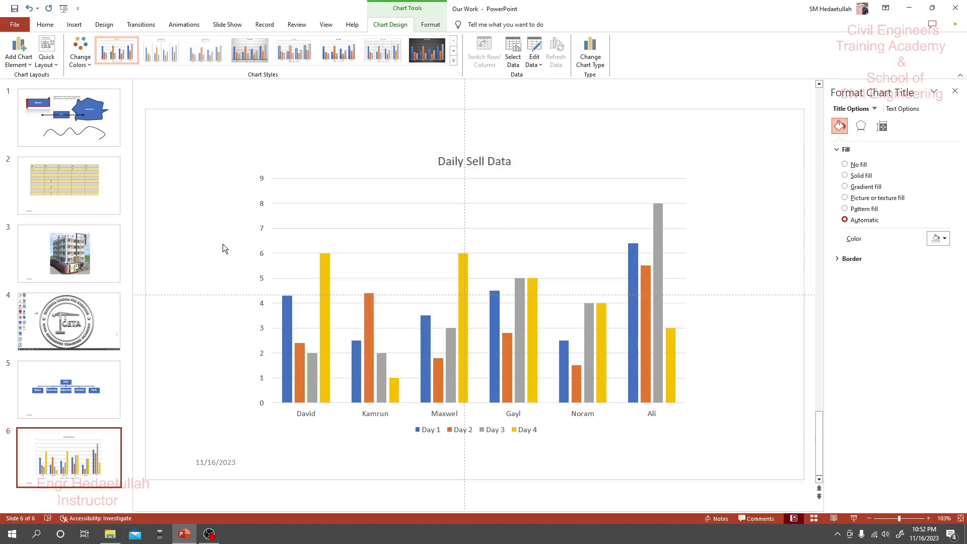
{"action": "left_click", "coordinate": [266, 235]}
{"action": "left_click", "coordinate": [263, 232]}
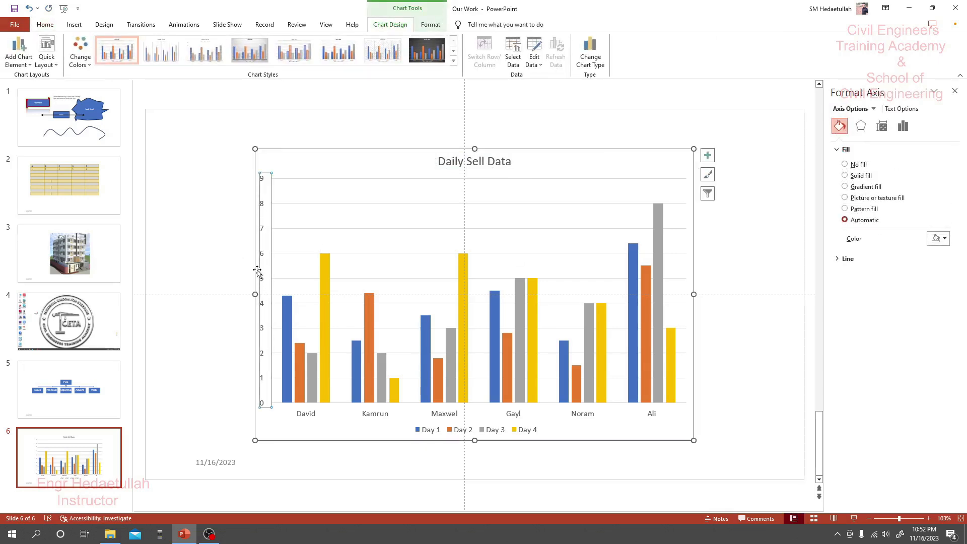
{"action": "left_click", "coordinate": [57, 64]}
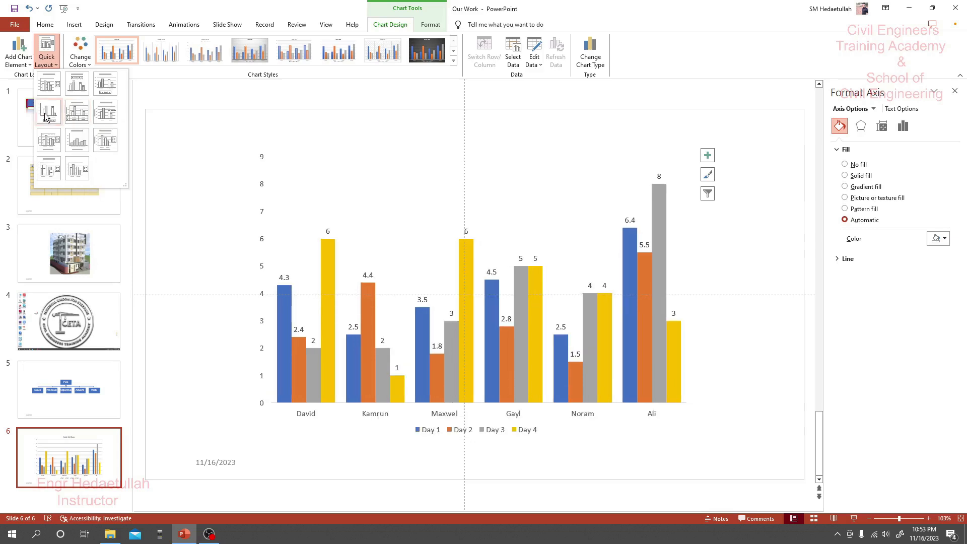
{"action": "key", "text": "Escape"}
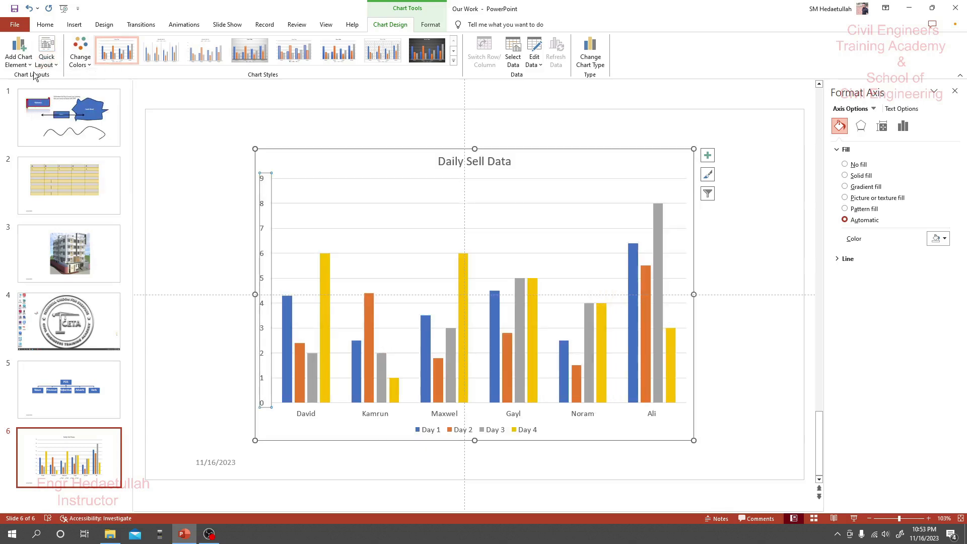
Add a primary vertical axis title to the chart and set its text to Sell Range (USD).
{"action": "left_click", "coordinate": [19, 59]}
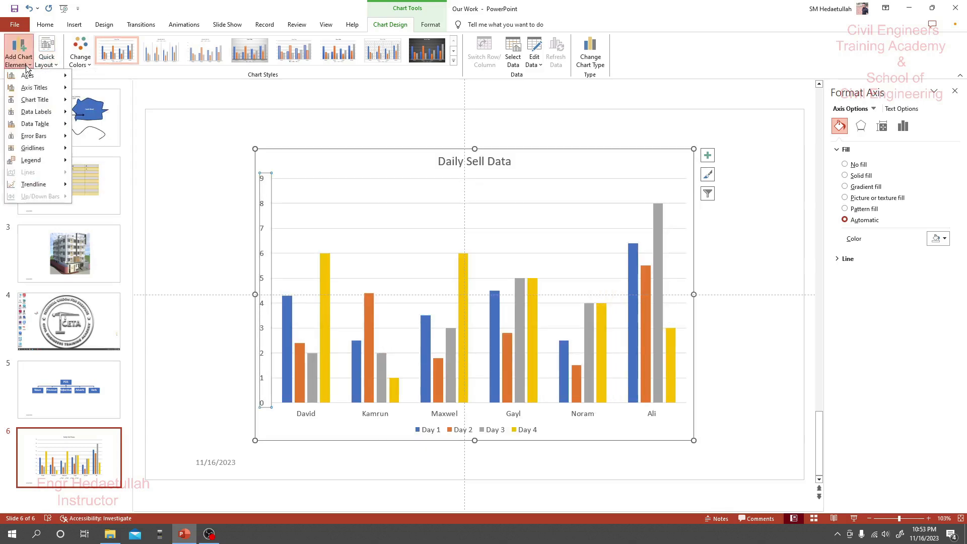
{"action": "mouse_move", "coordinate": [46, 90]}
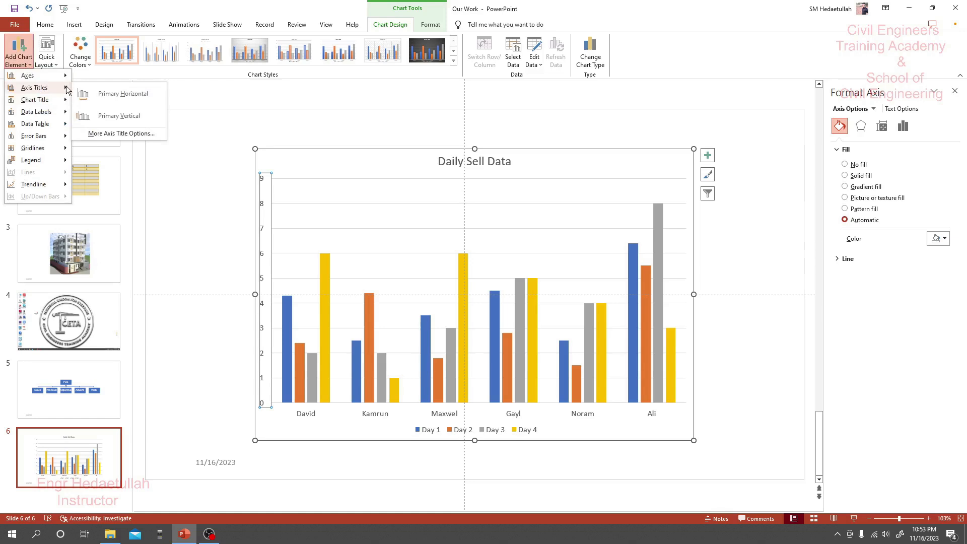
{"action": "left_click", "coordinate": [120, 117]}
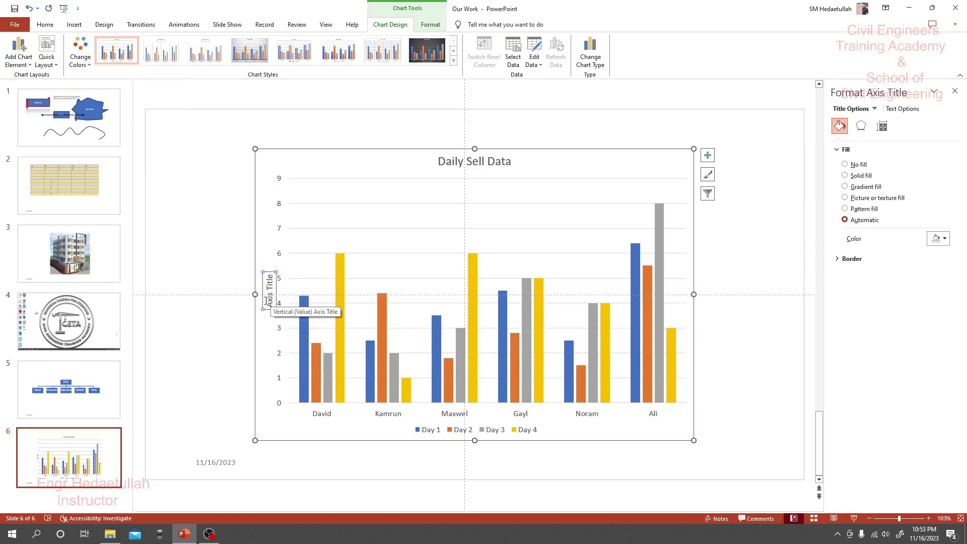
{"action": "left_click", "coordinate": [267, 299]}
{"action": "triple_click", "coordinate": [269, 301]}
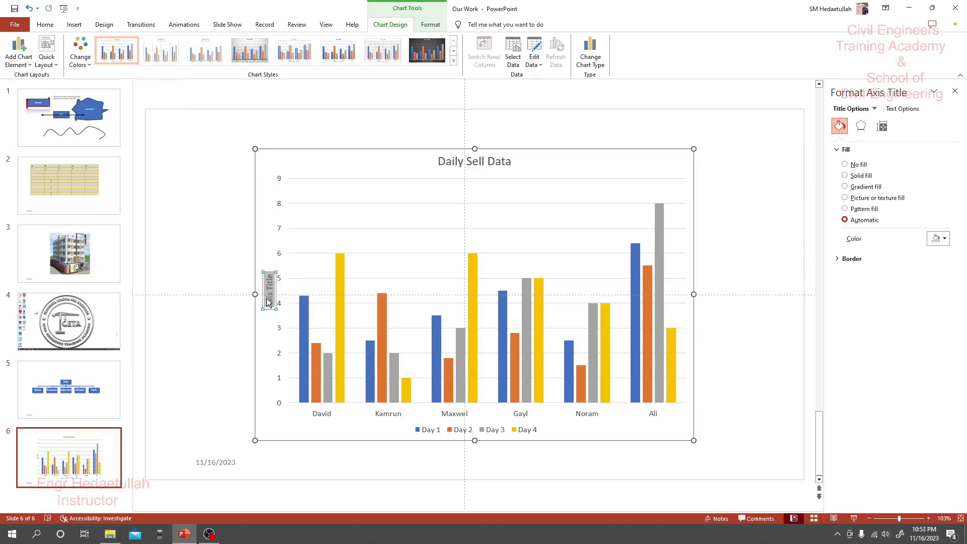
{"action": "type", "text": "Se"}
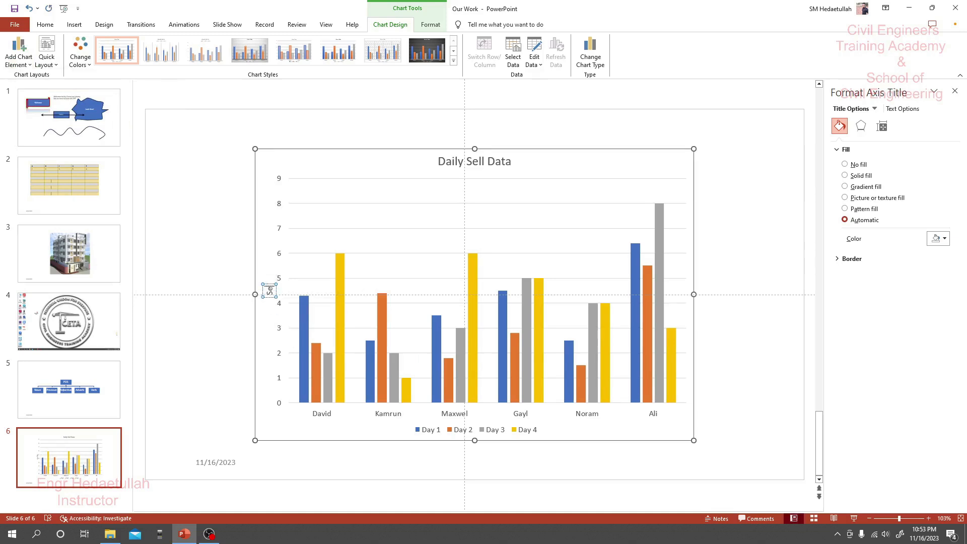
{"action": "type", "text": "ll Range ("}
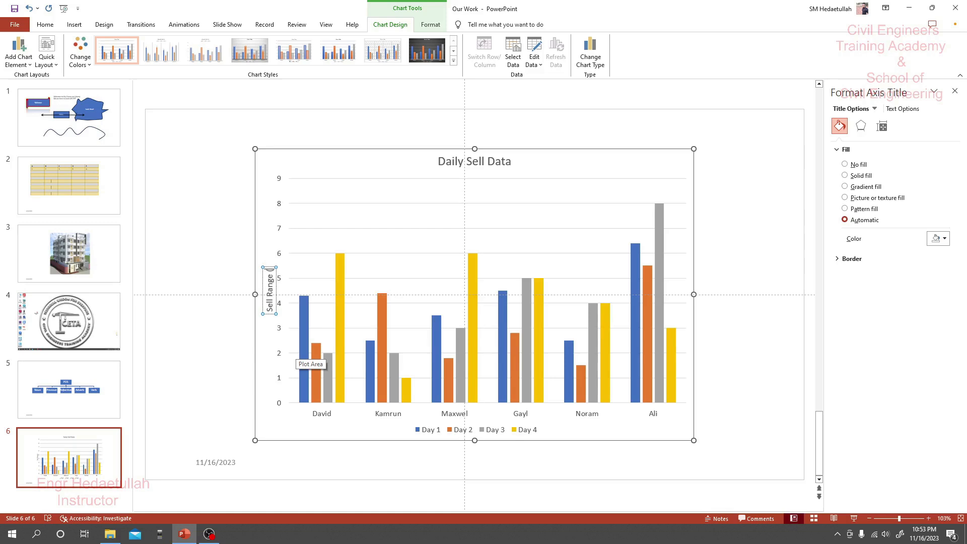
{"action": "type", "text": "USD)"}
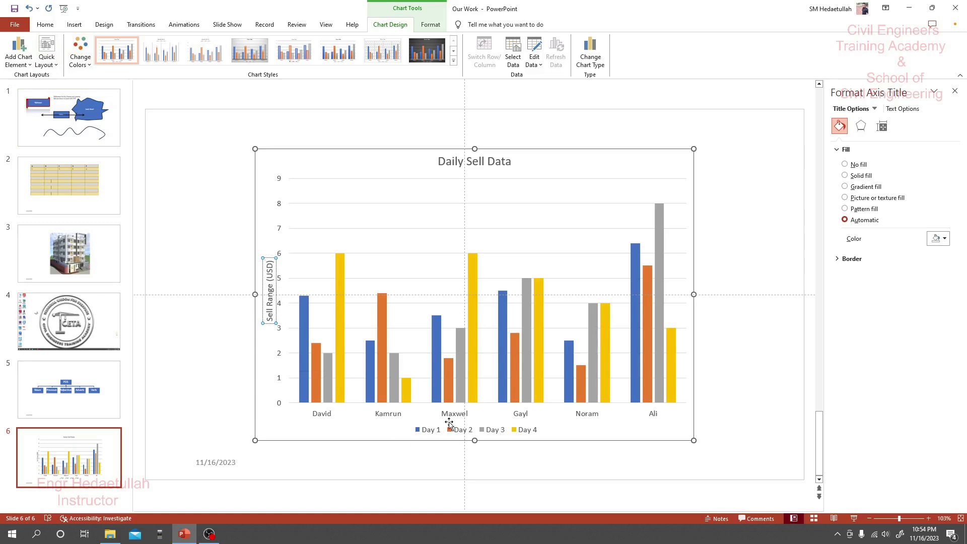
Add a primary horizontal axis title to the chart and set its text to Seller Name.
{"action": "left_click", "coordinate": [18, 57]}
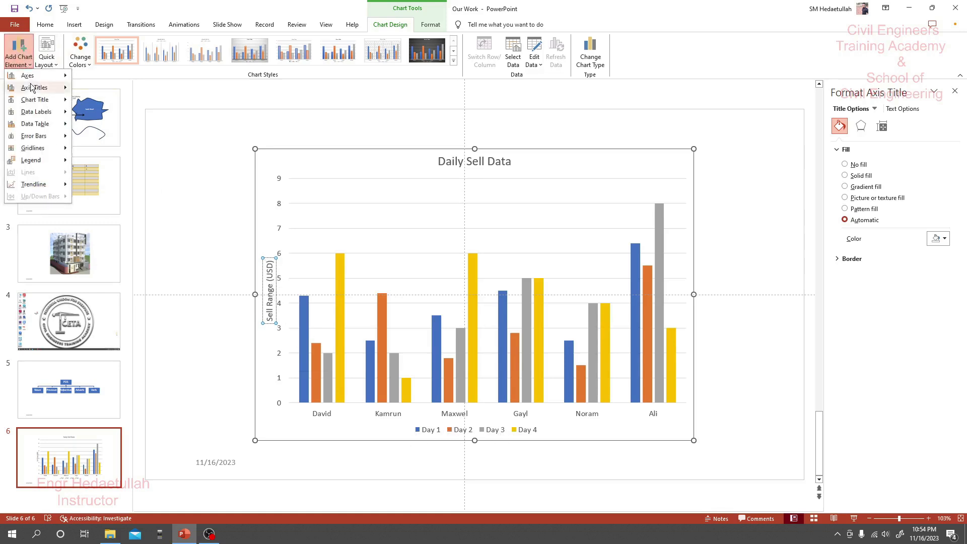
{"action": "left_click", "coordinate": [117, 92]}
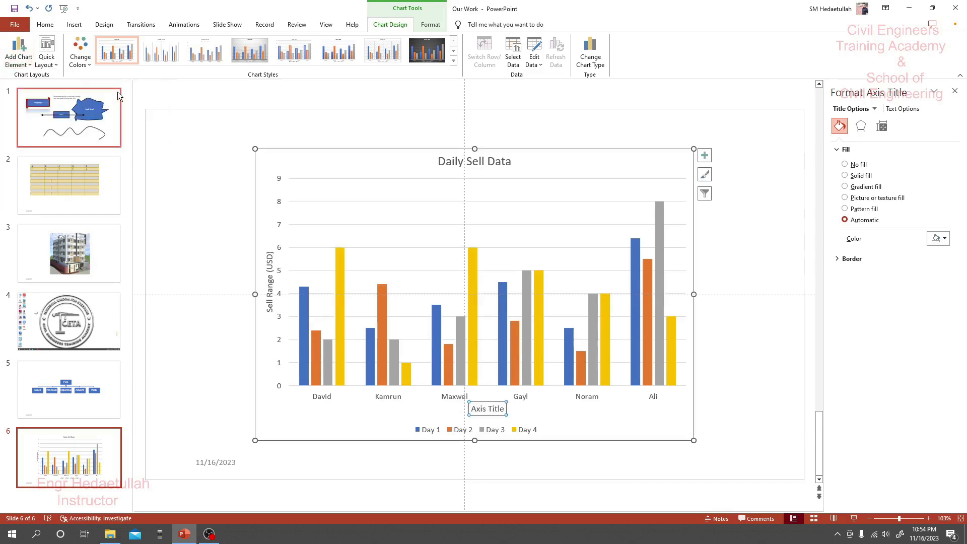
{"action": "left_click", "coordinate": [488, 409]}
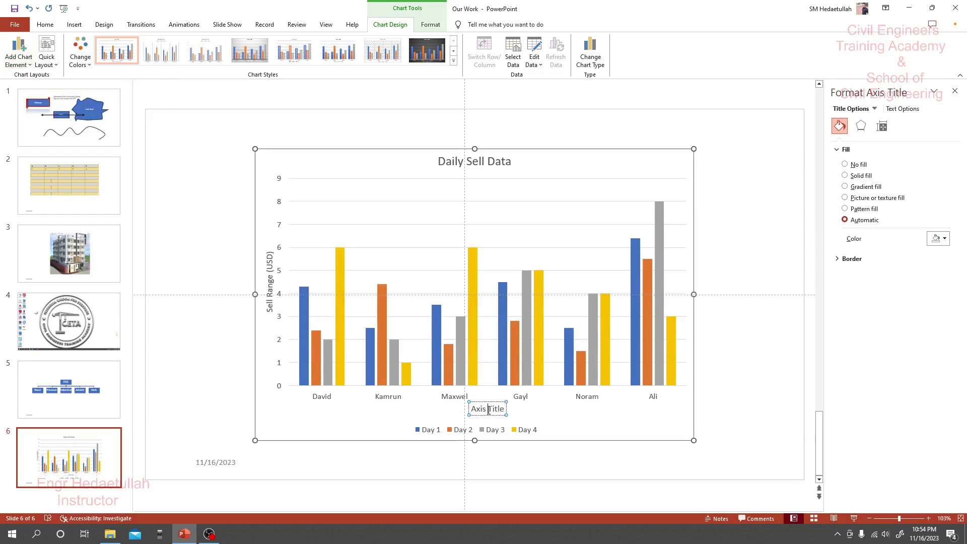
{"action": "triple_click", "coordinate": [489, 410]}
{"action": "type", "text": "Seller Name"}
{"action": "left_click", "coordinate": [213, 372]}
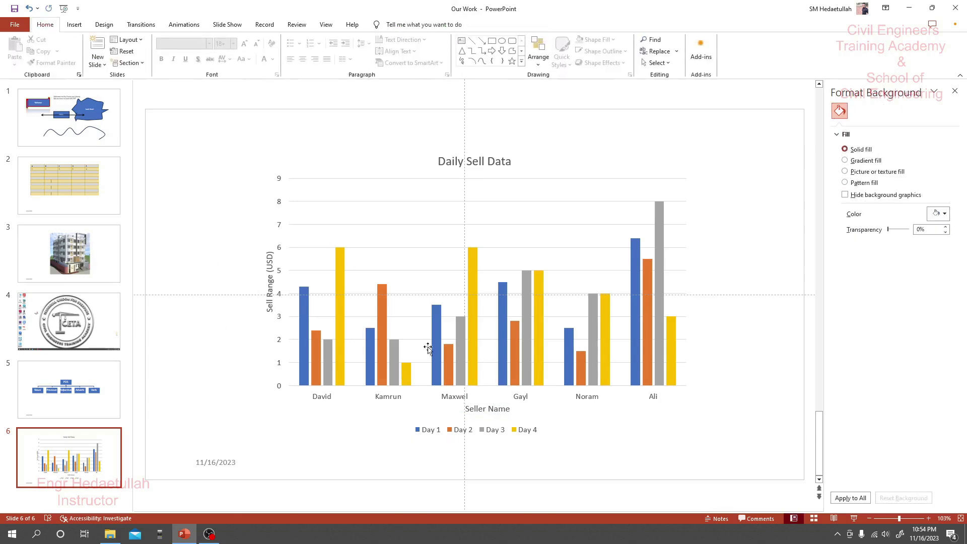
Browse the available chart styles and review all rows of the chart's data sheet in an enlarged window.
{"action": "left_click", "coordinate": [530, 167]}
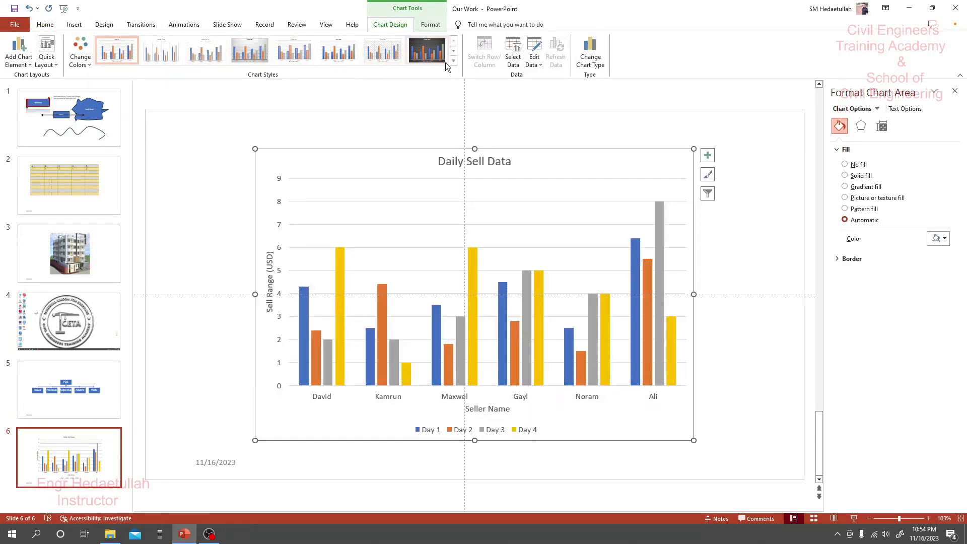
{"action": "left_click", "coordinate": [453, 60]}
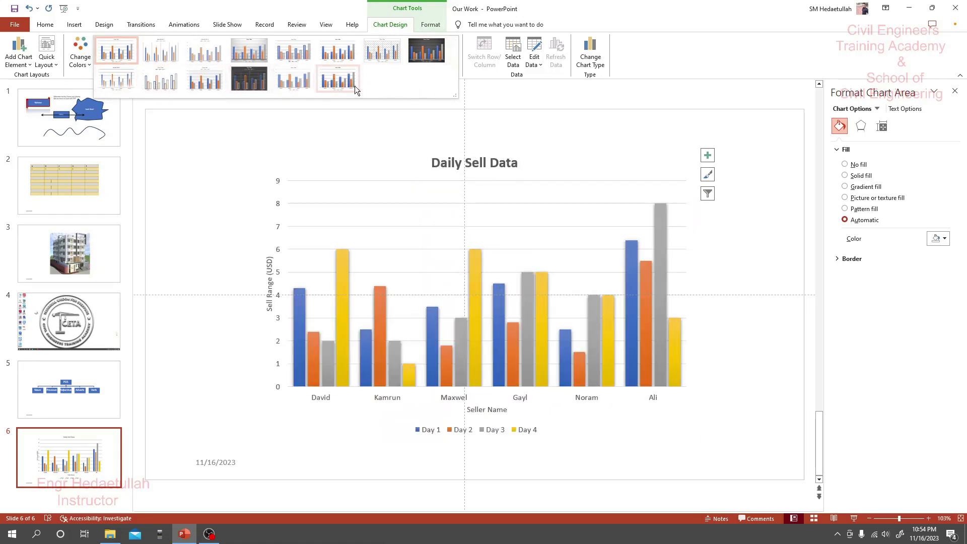
{"action": "left_click", "coordinate": [538, 66]}
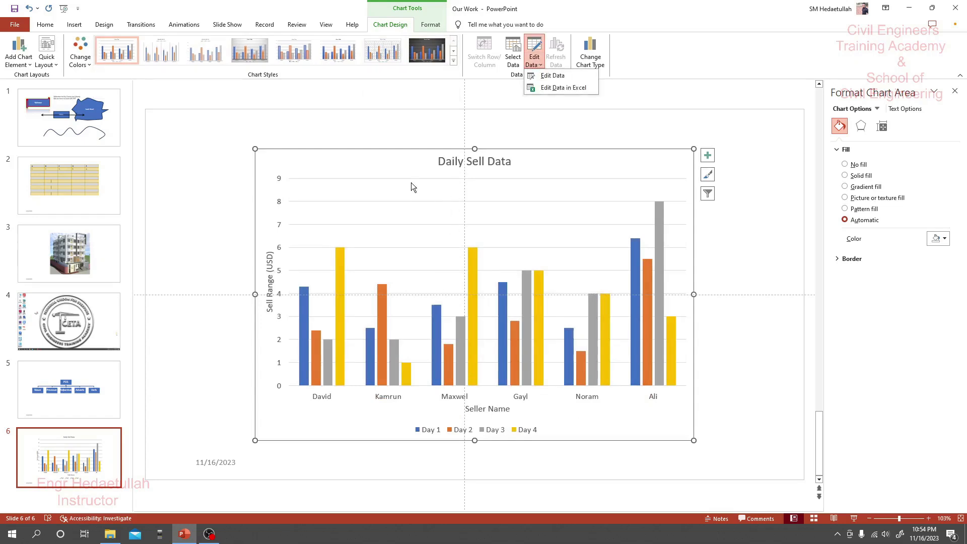
{"action": "left_click", "coordinate": [406, 157]}
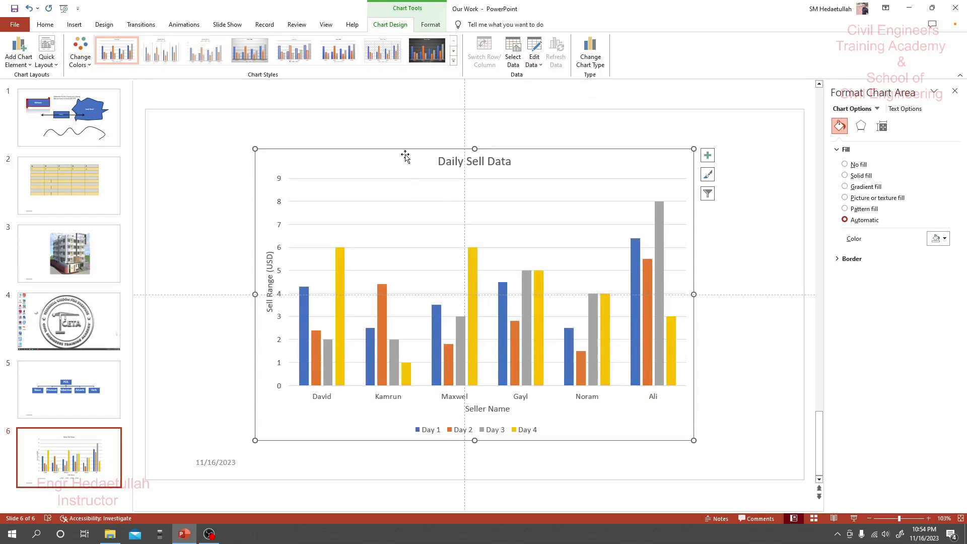
{"action": "left_click", "coordinate": [534, 53]}
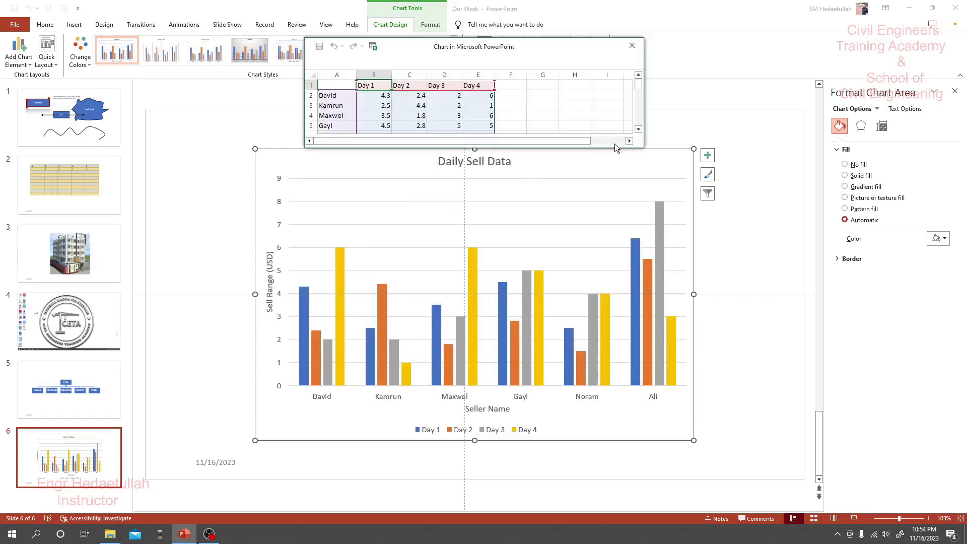
{"action": "left_click_drag", "start_coordinate": [642, 144], "coordinate": [667, 177]}
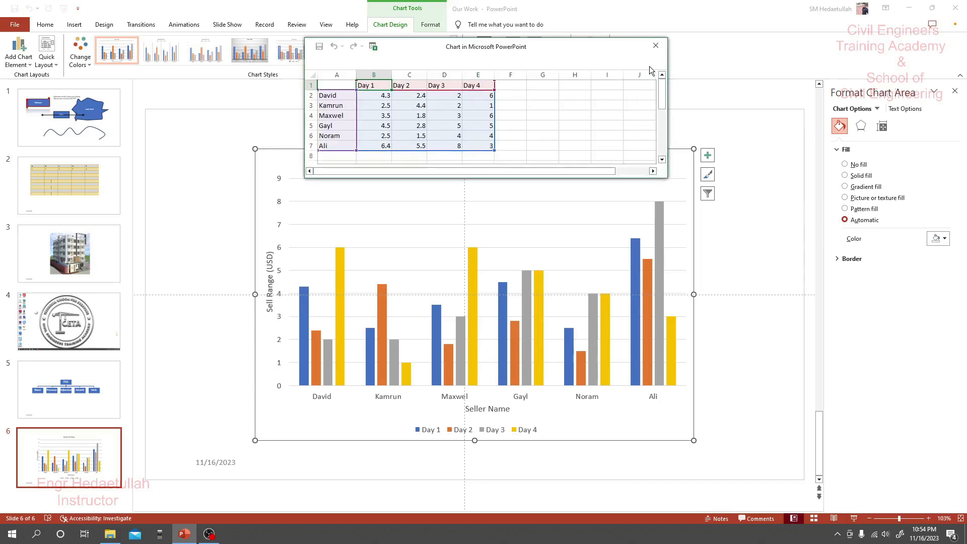
{"action": "left_click", "coordinate": [656, 45]}
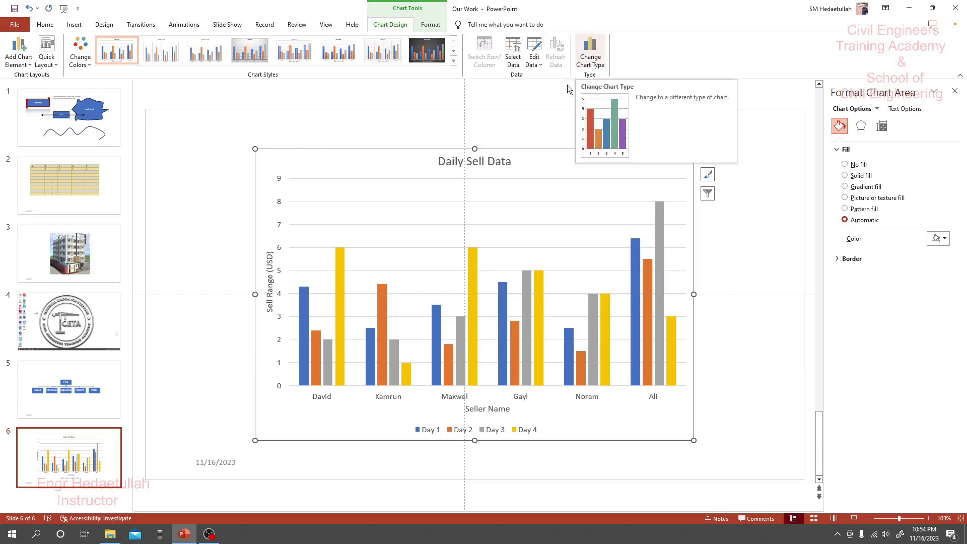
Change the clustered column chart's type to Stacked Column.
{"action": "left_click", "coordinate": [590, 63]}
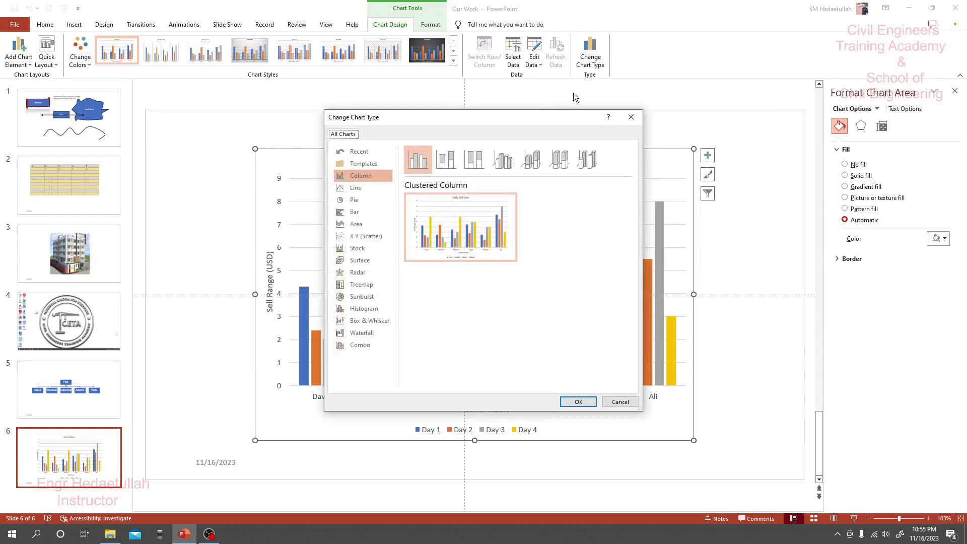
{"action": "left_click_drag", "start_coordinate": [538, 117], "coordinate": [830, 21]}
{"action": "left_click", "coordinate": [764, 63]}
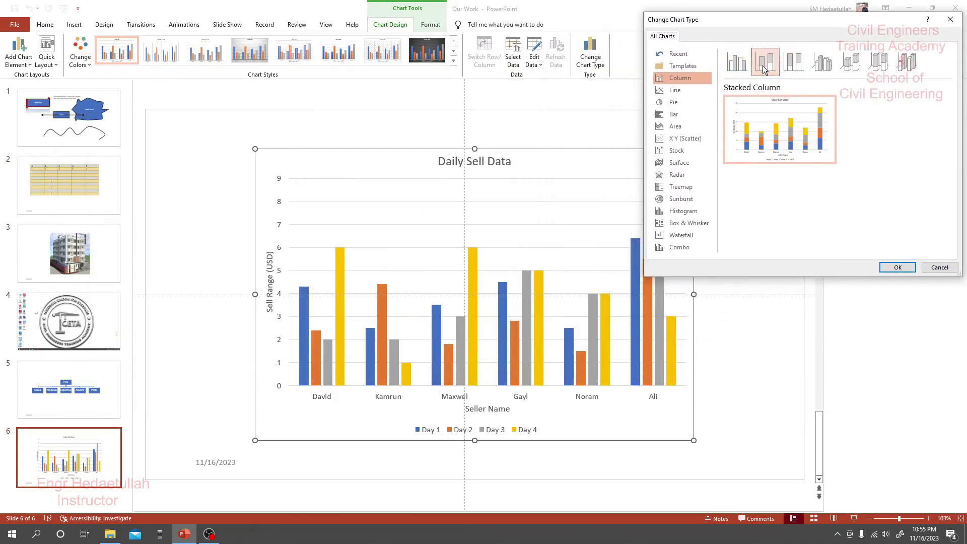
{"action": "mouse_move", "coordinate": [783, 143]}
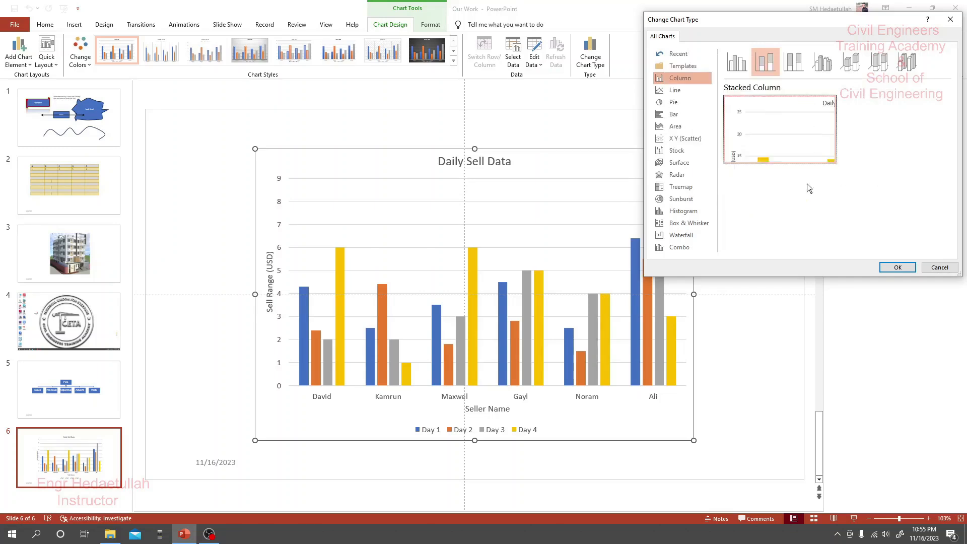
{"action": "left_click", "coordinate": [894, 268]}
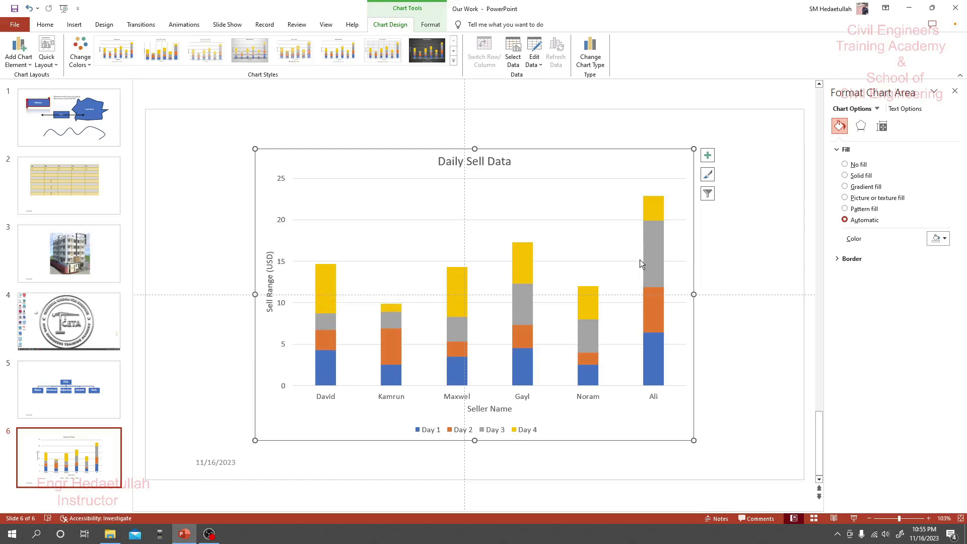
Change the chart type to Stacked Line with Markers.
{"action": "left_click", "coordinate": [593, 53]}
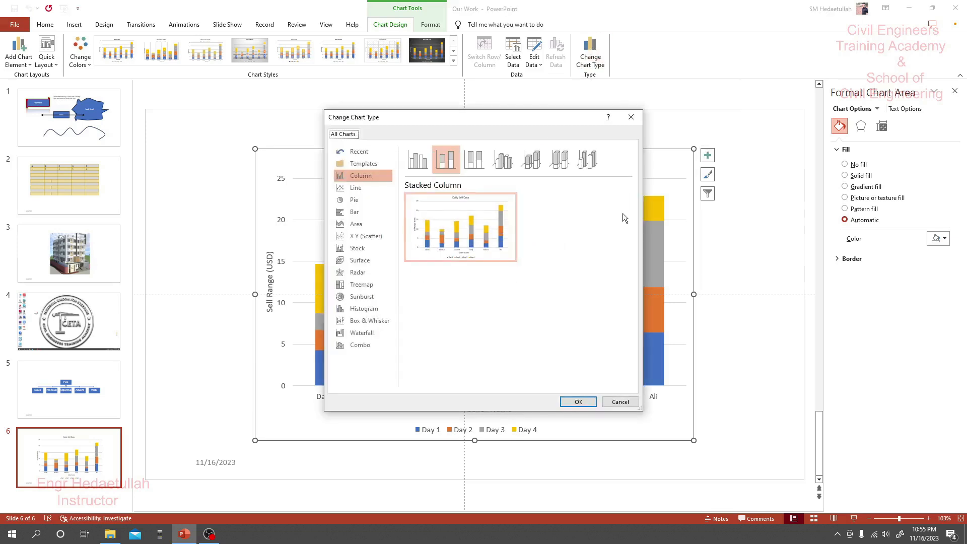
{"action": "left_click", "coordinate": [368, 191]}
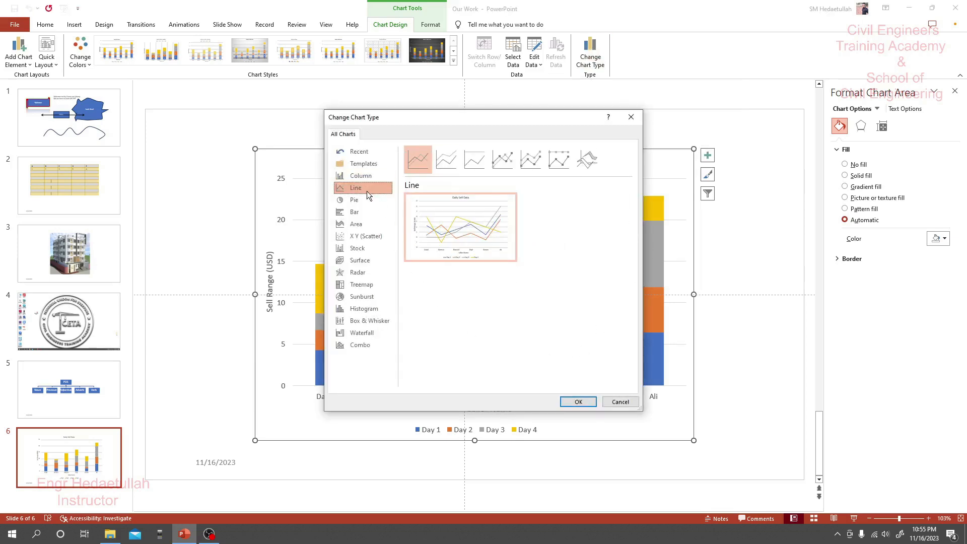
{"action": "left_click", "coordinate": [530, 157]}
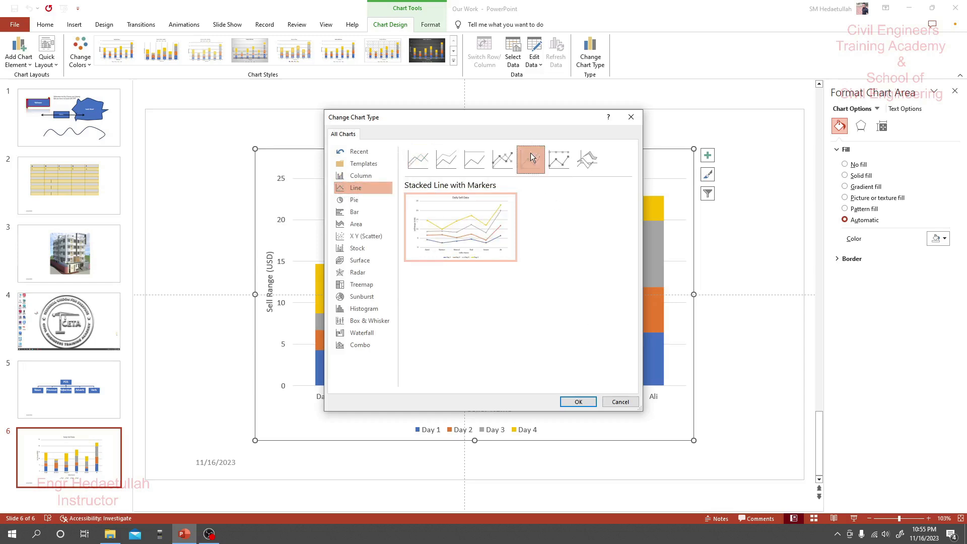
{"action": "left_click", "coordinate": [580, 403]}
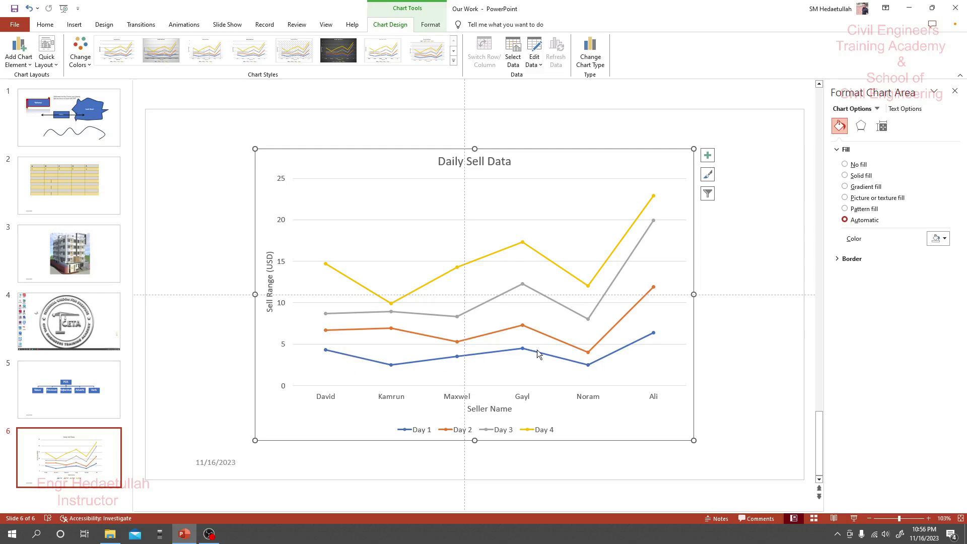
Change the chart type to Pie and apply the hatched chart style that places the legend below the title.
{"action": "left_click", "coordinate": [590, 58]}
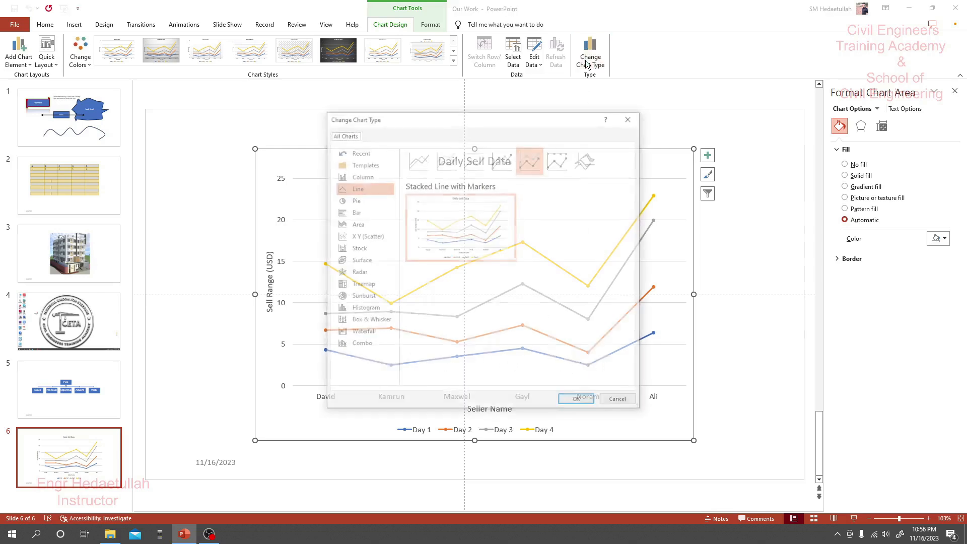
{"action": "left_click", "coordinate": [362, 220]}
{"action": "left_click", "coordinate": [359, 201]}
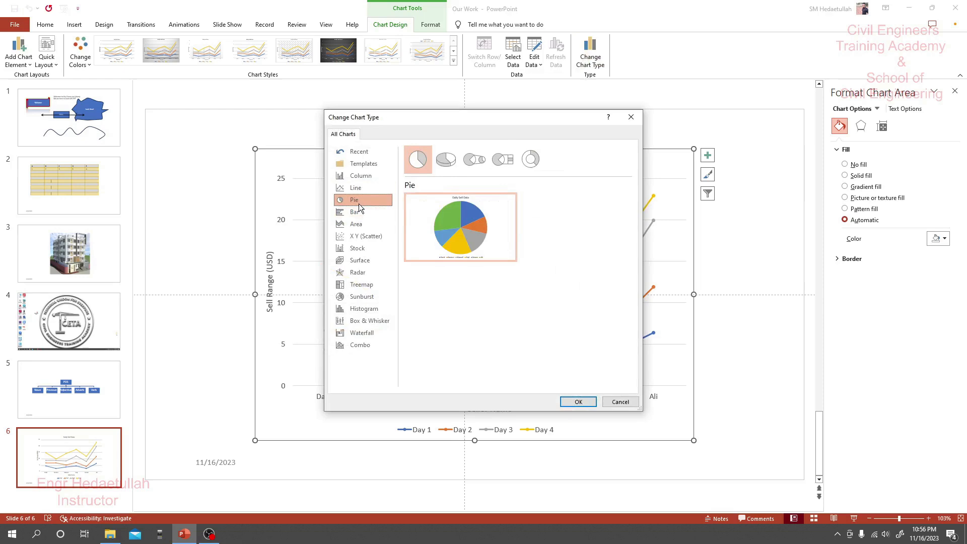
{"action": "left_click", "coordinate": [579, 402]}
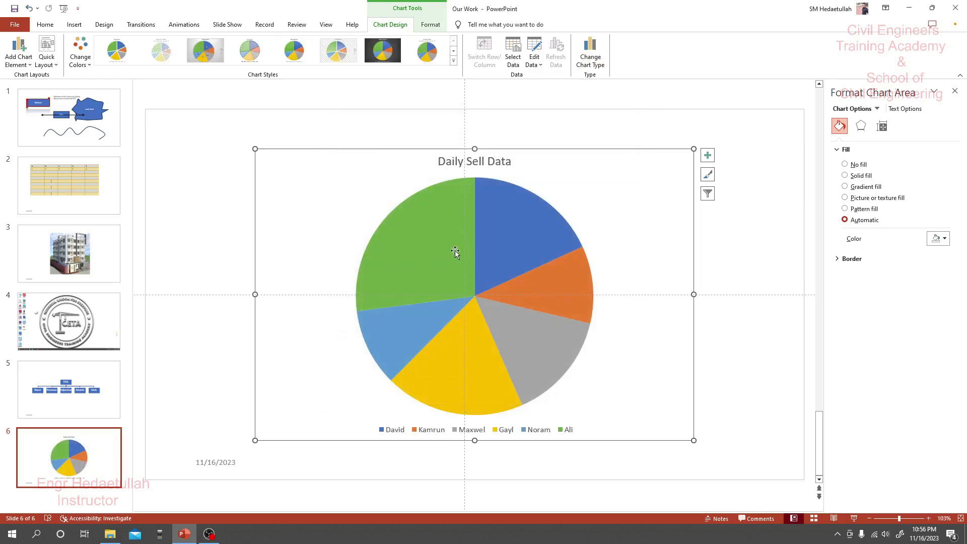
{"action": "mouse_move", "coordinate": [465, 375]}
{"action": "mouse_move", "coordinate": [460, 271]}
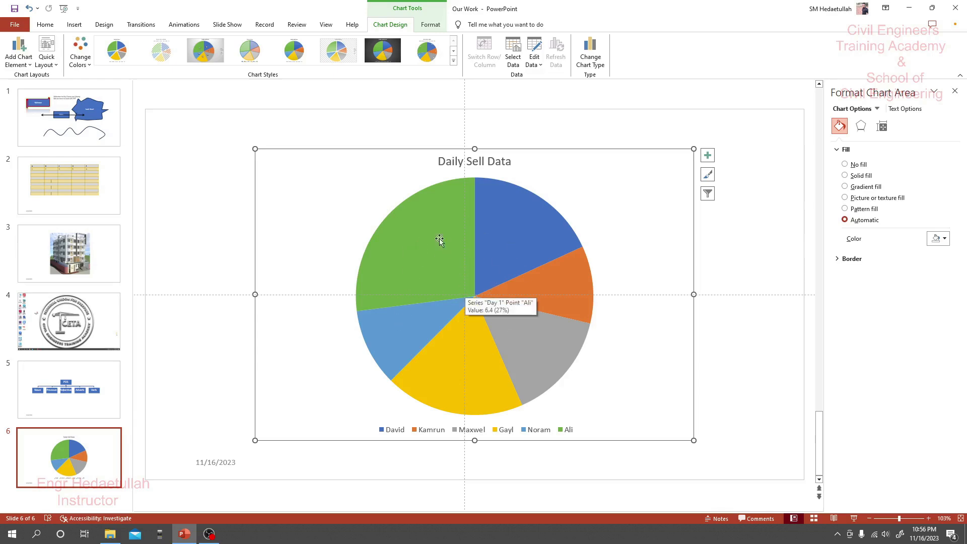
{"action": "left_click", "coordinate": [172, 48]}
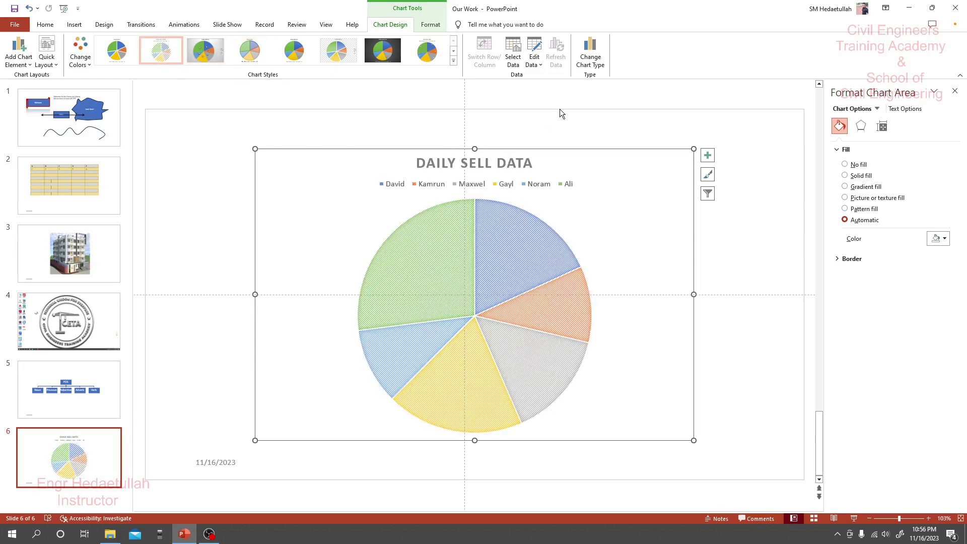
Preview the Clustered Bar and Waterfall types, and change the pie chart to an X Y Scatter chart.
{"action": "left_click", "coordinate": [590, 56]}
{"action": "left_click", "coordinate": [355, 212]}
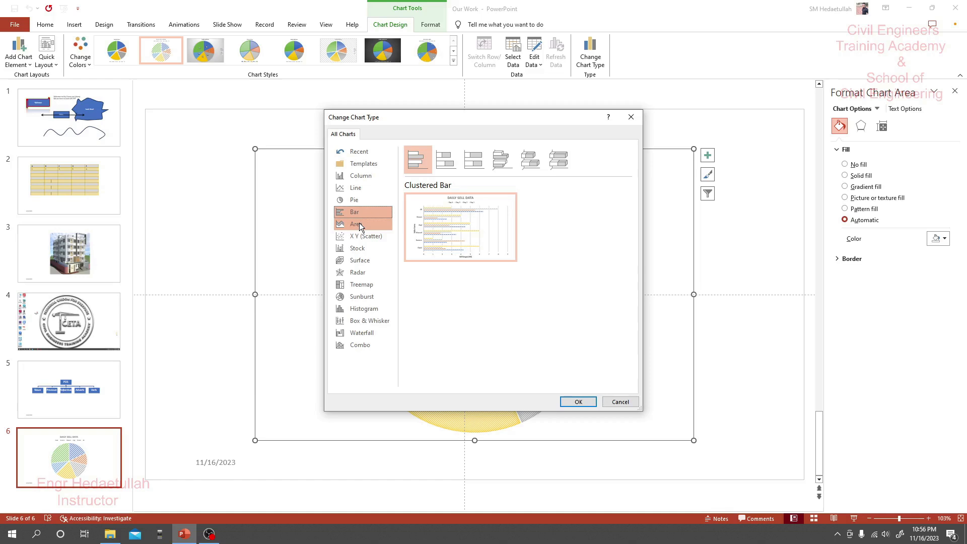
{"action": "left_click", "coordinate": [366, 334]}
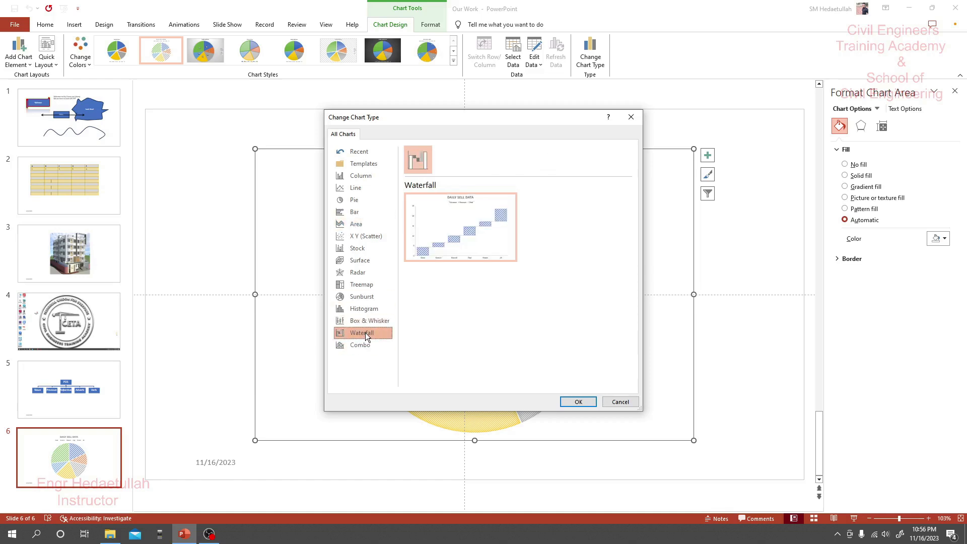
{"action": "left_click", "coordinate": [367, 237]}
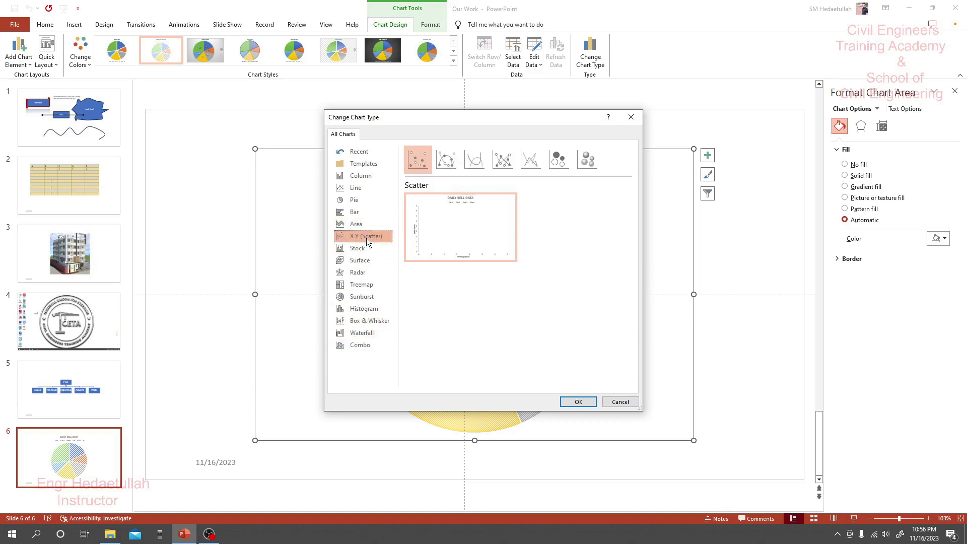
{"action": "left_click", "coordinate": [577, 401]}
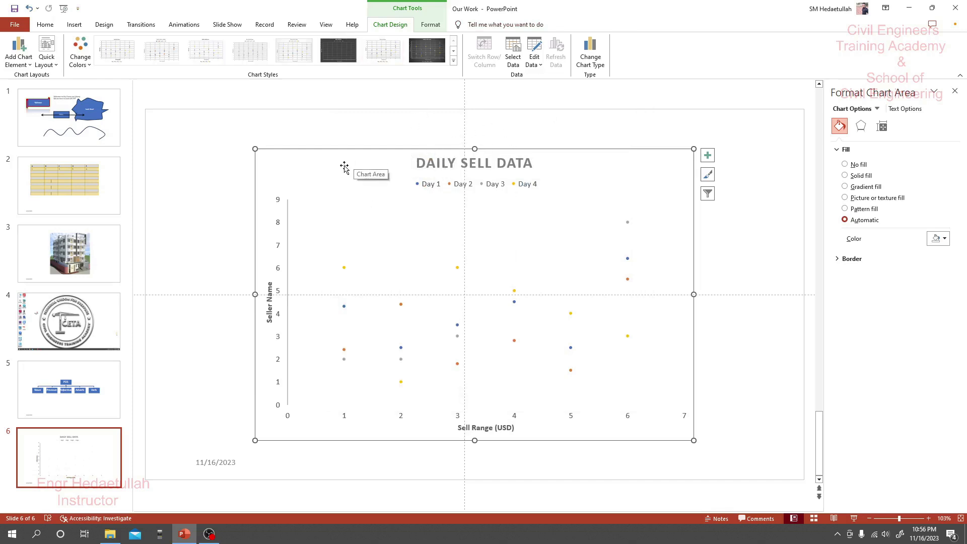
Choose Stacked Column as the new type for the scatter chart.
{"action": "left_click", "coordinate": [587, 55]}
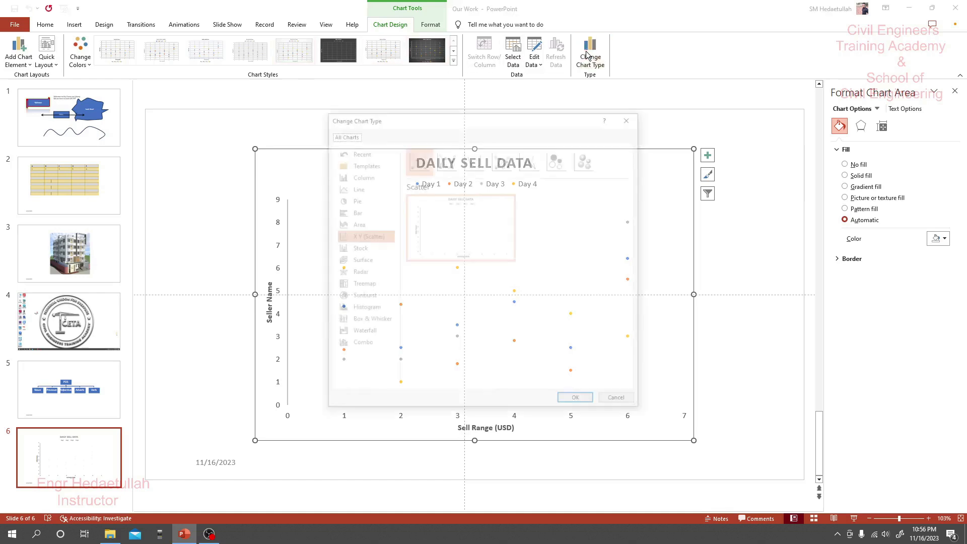
{"action": "left_click", "coordinate": [356, 164]}
{"action": "left_click", "coordinate": [358, 174]}
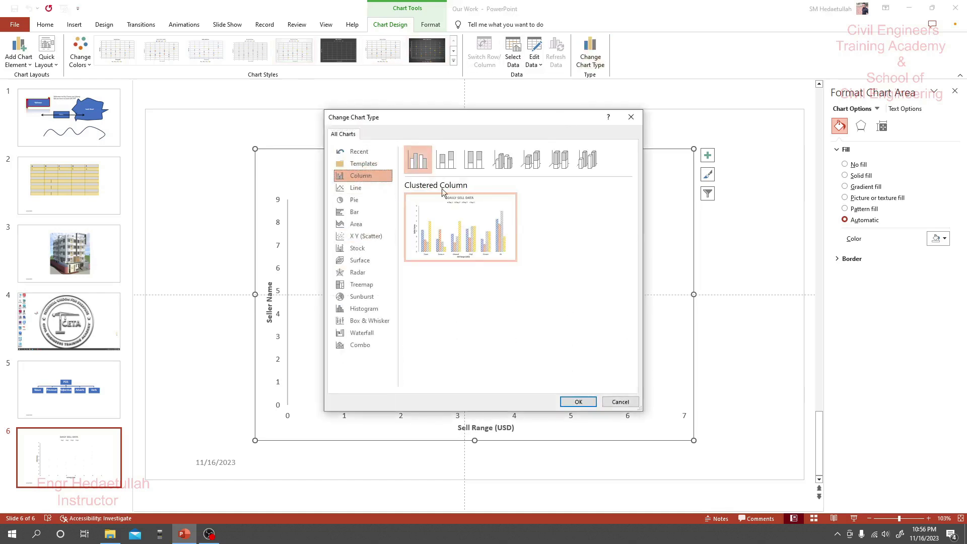
{"action": "left_click", "coordinate": [445, 160]}
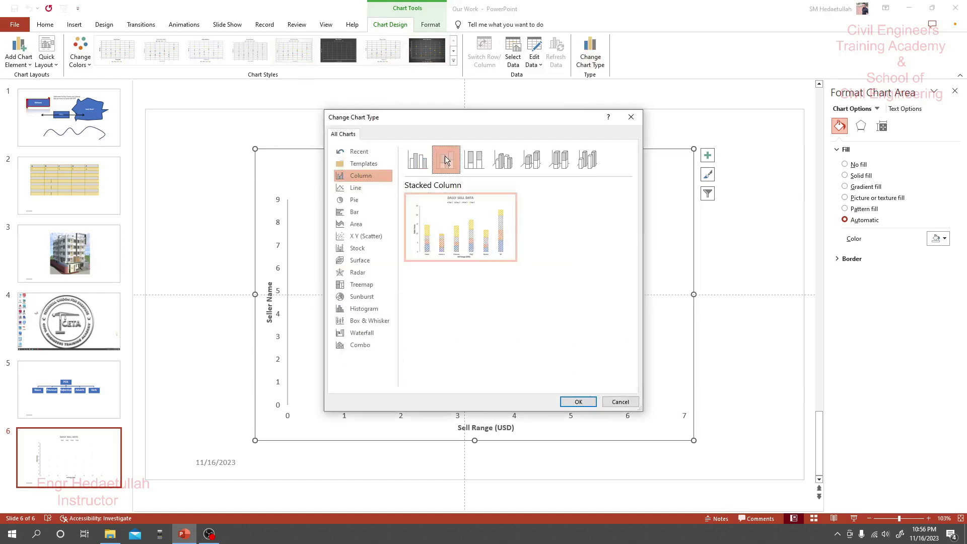